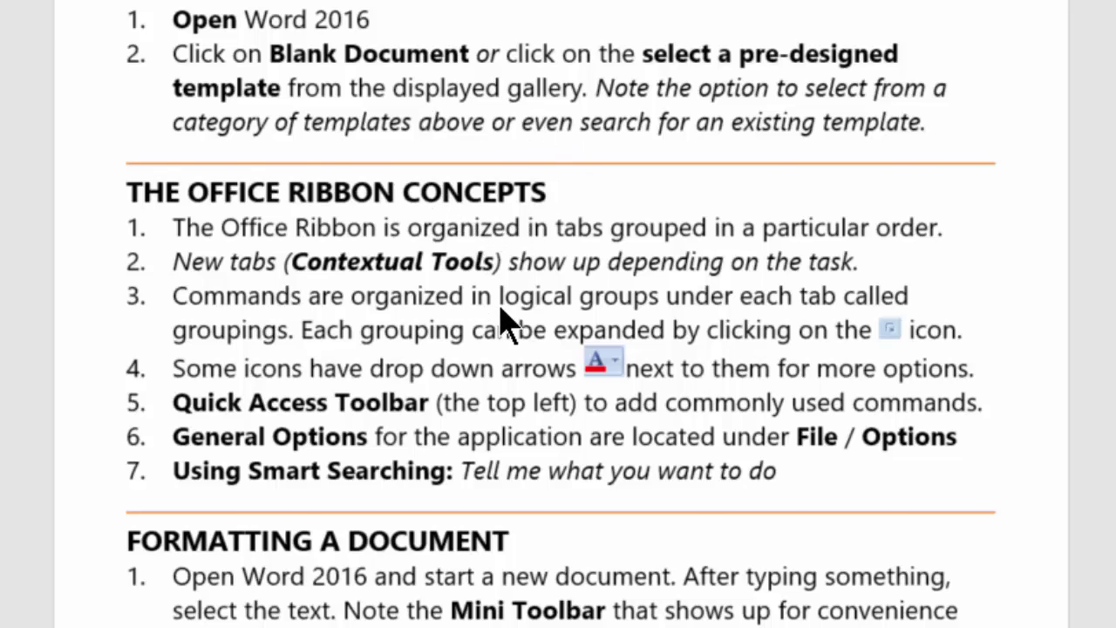
# Read through the Word 2016 quick guide's sections on the ribbon, text styles, Format Painter and inserting document elements.
pyautogui.scroll(-3, 492, 319)
pyautogui.scroll(-3, 471, 319)
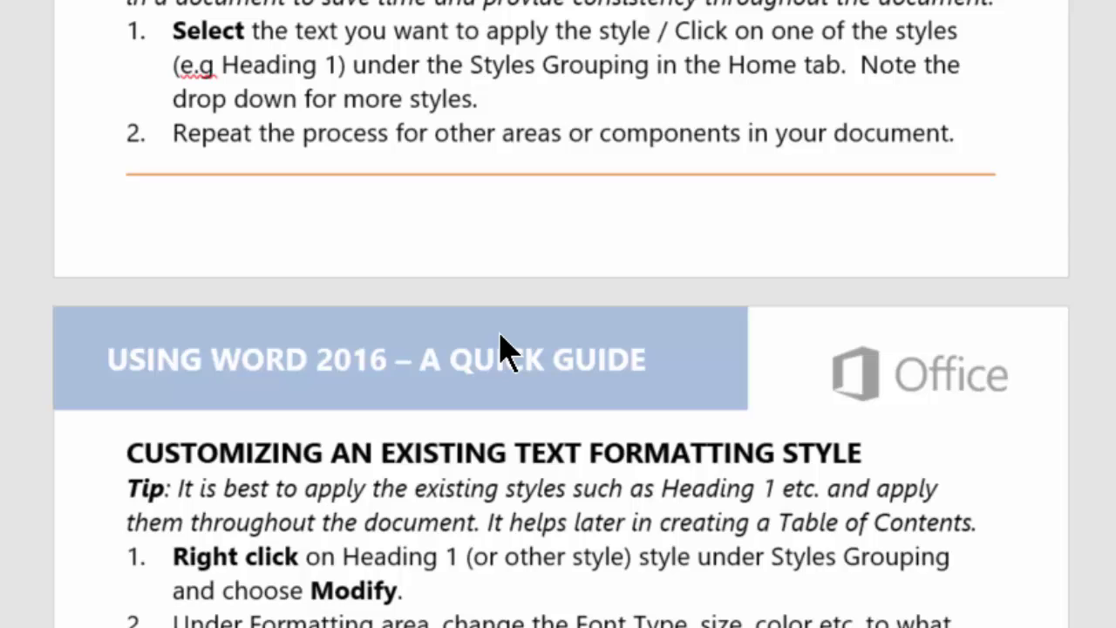
pyautogui.scroll(-6, 562, 366)
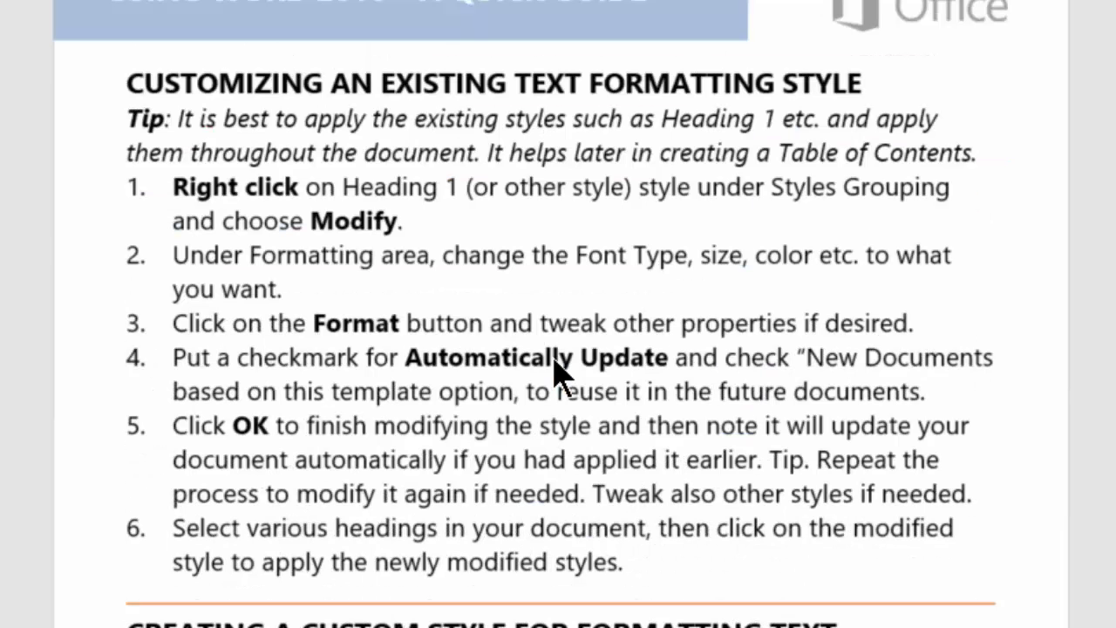
pyautogui.scroll(-5, 666, 299)
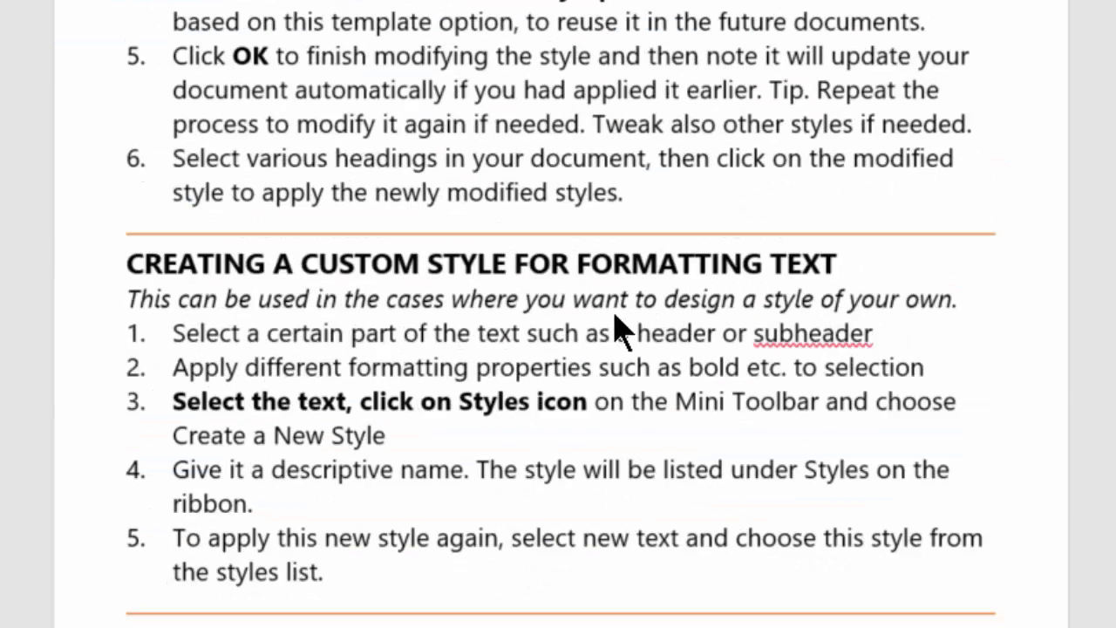
pyautogui.scroll(-4, 545, 401)
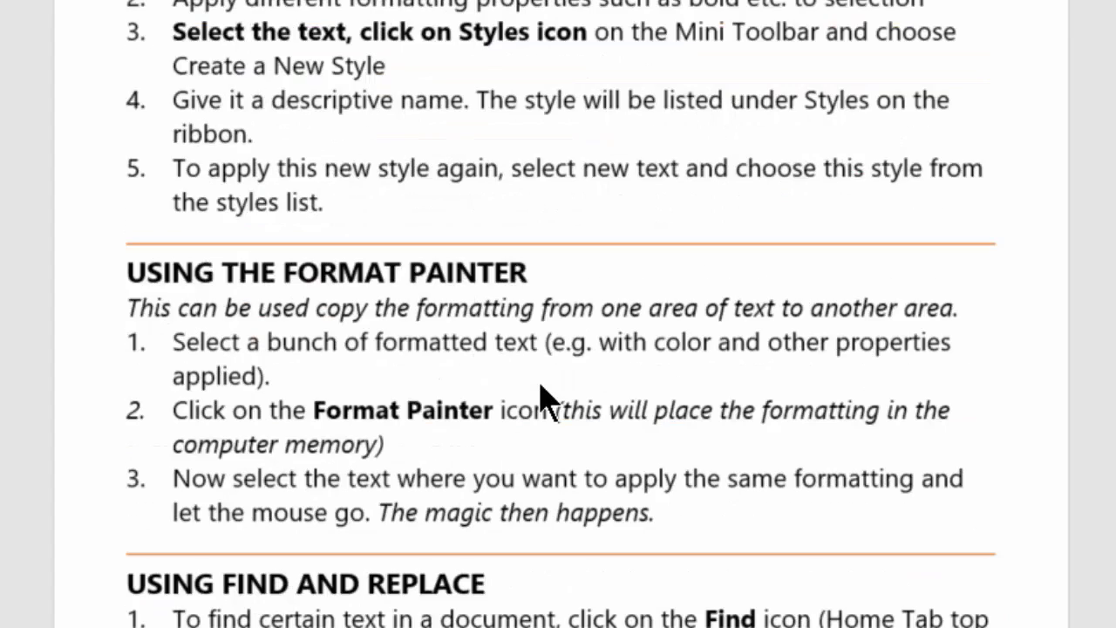
pyautogui.scroll(-2, 541, 402)
pyautogui.scroll(-10, 539, 401)
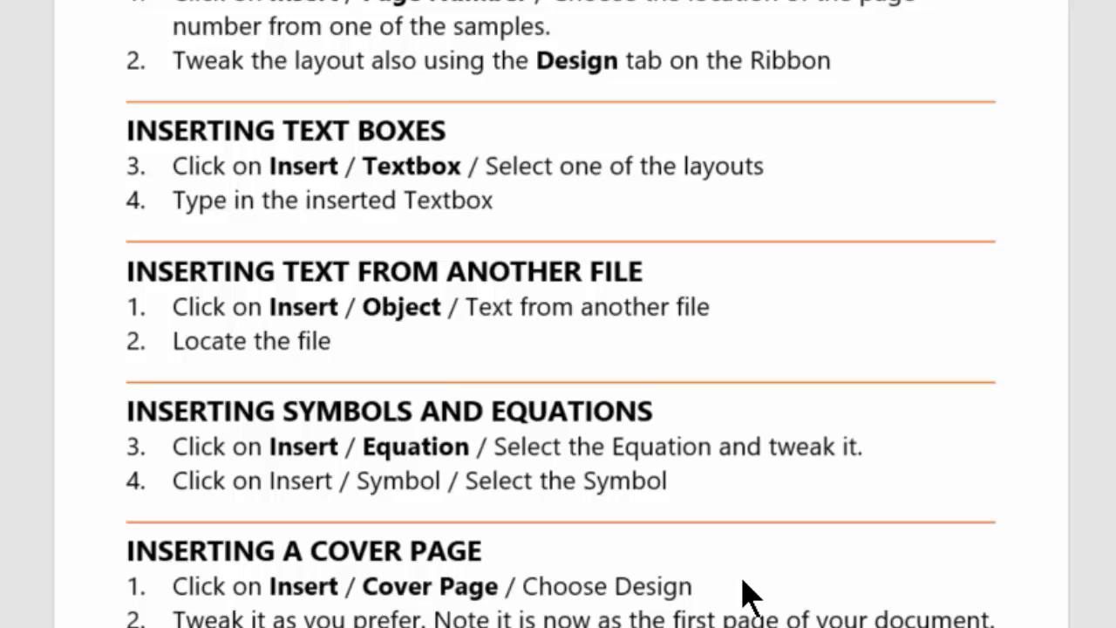
pyautogui.scroll(-9, 741, 583)
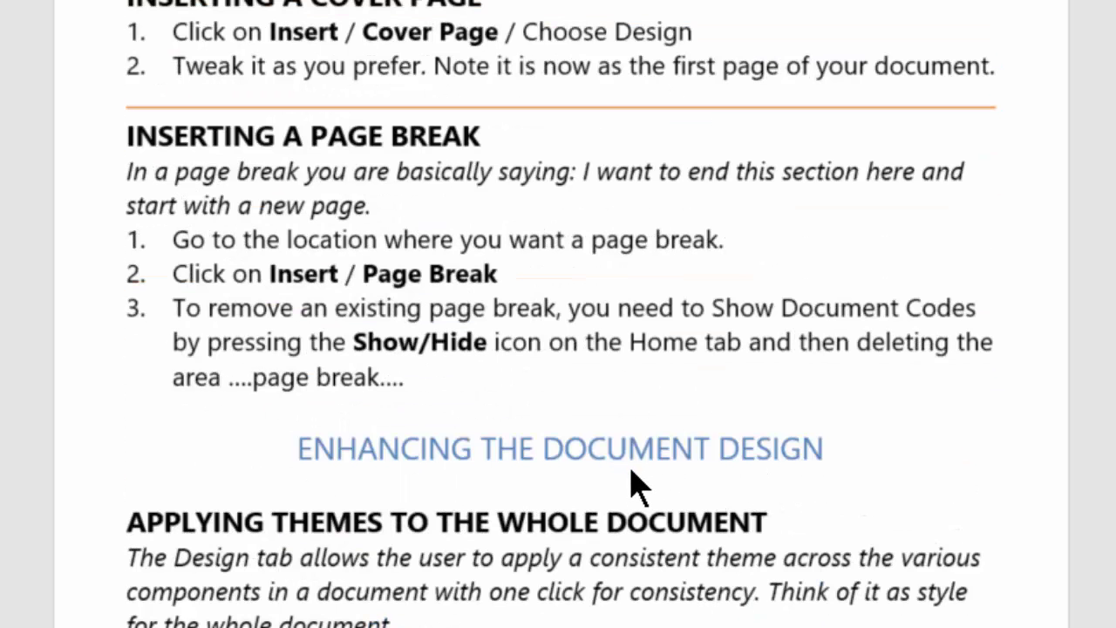
pyautogui.scroll(-3, 733, 529)
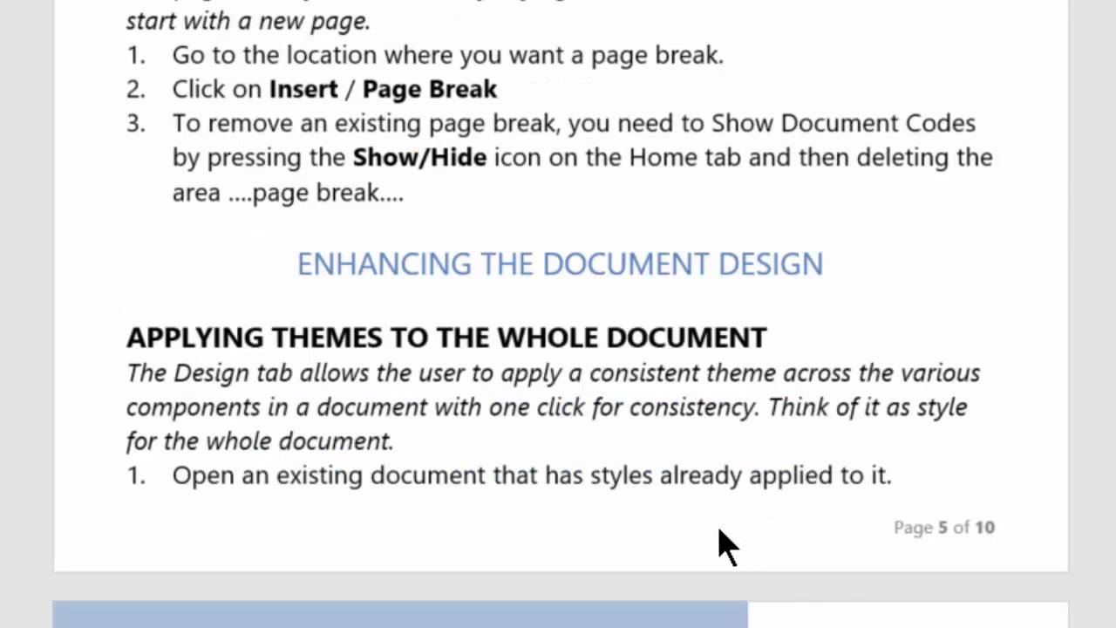
# Review the guide's sections on document design, margins, orientation, columns, references and mailings.
pyautogui.scroll(-5, 724, 545)
pyautogui.scroll(-9, 703, 544)
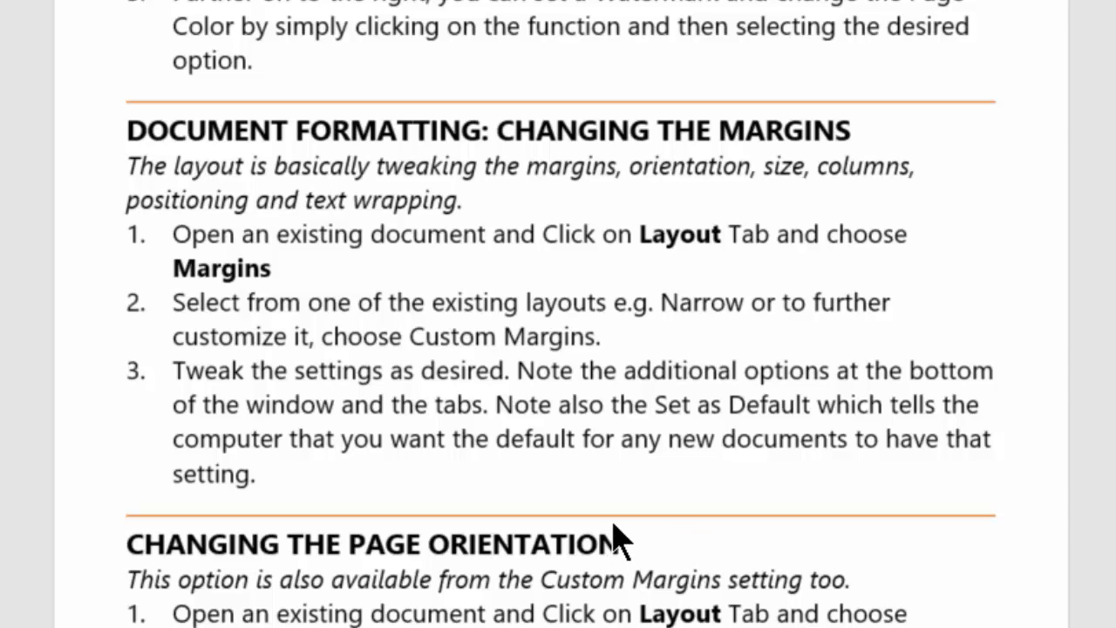
pyautogui.scroll(-3, 621, 539)
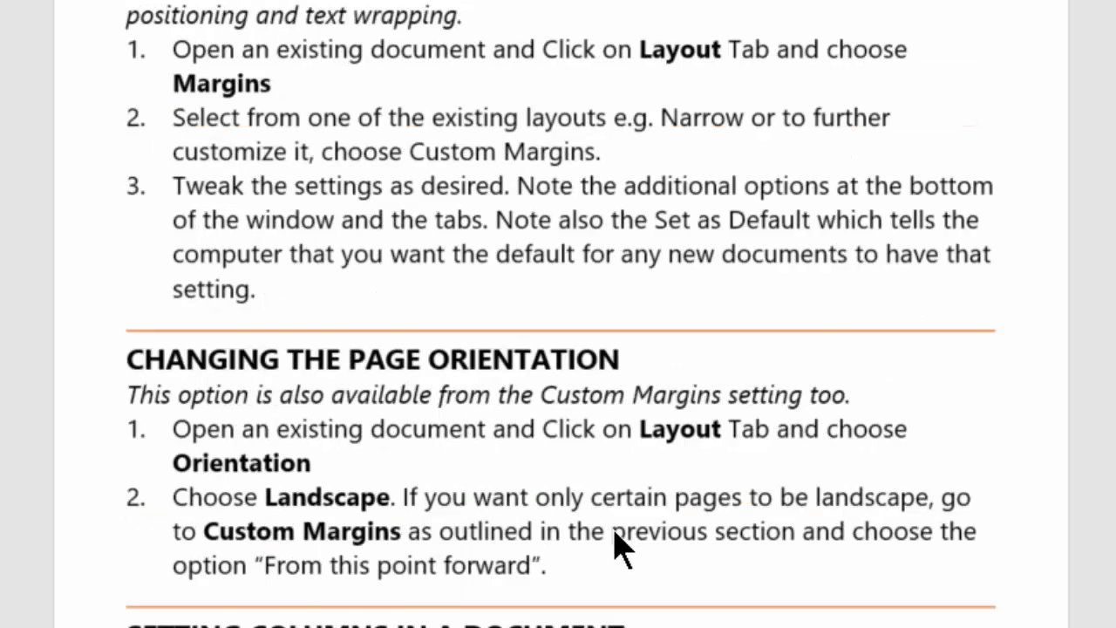
pyautogui.scroll(-6, 616, 543)
pyautogui.scroll(-9, 617, 544)
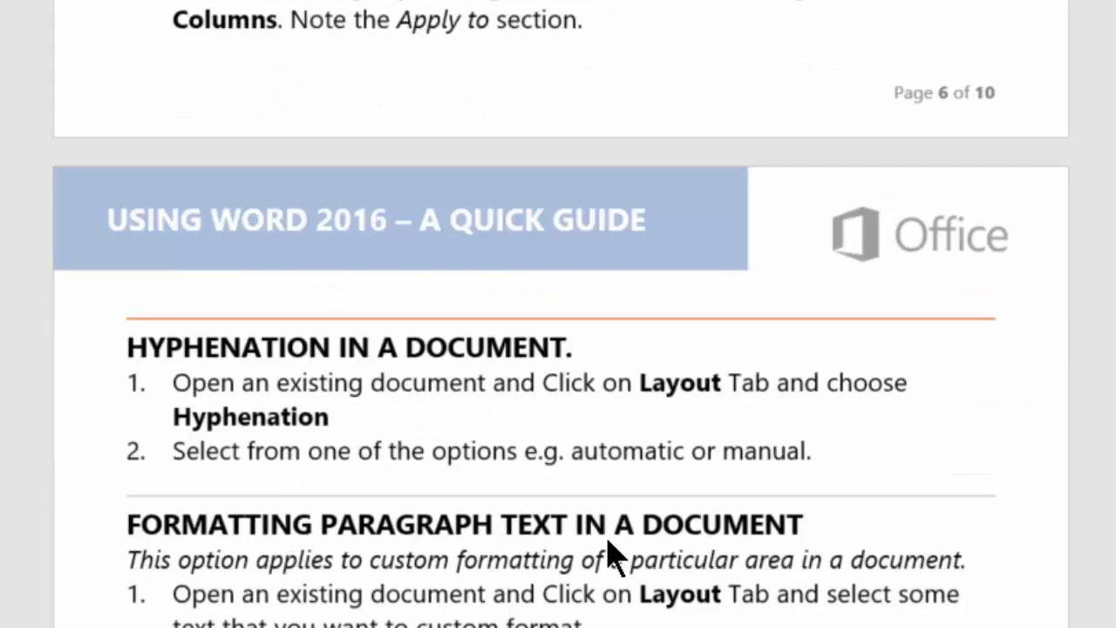
pyautogui.scroll(-12, 611, 554)
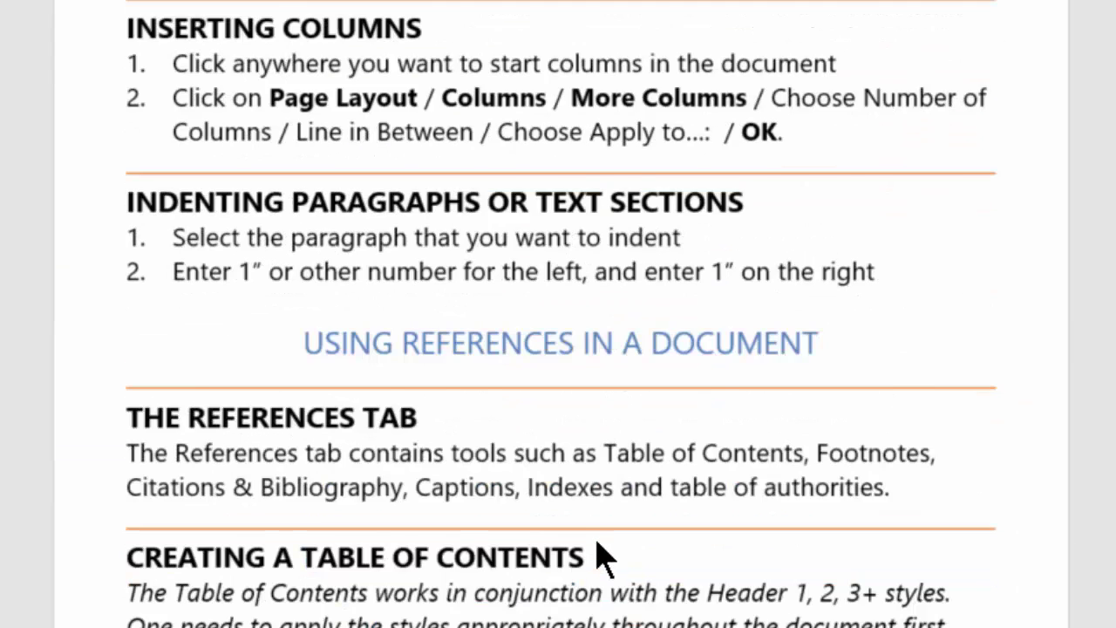
pyautogui.scroll(-6, 601, 557)
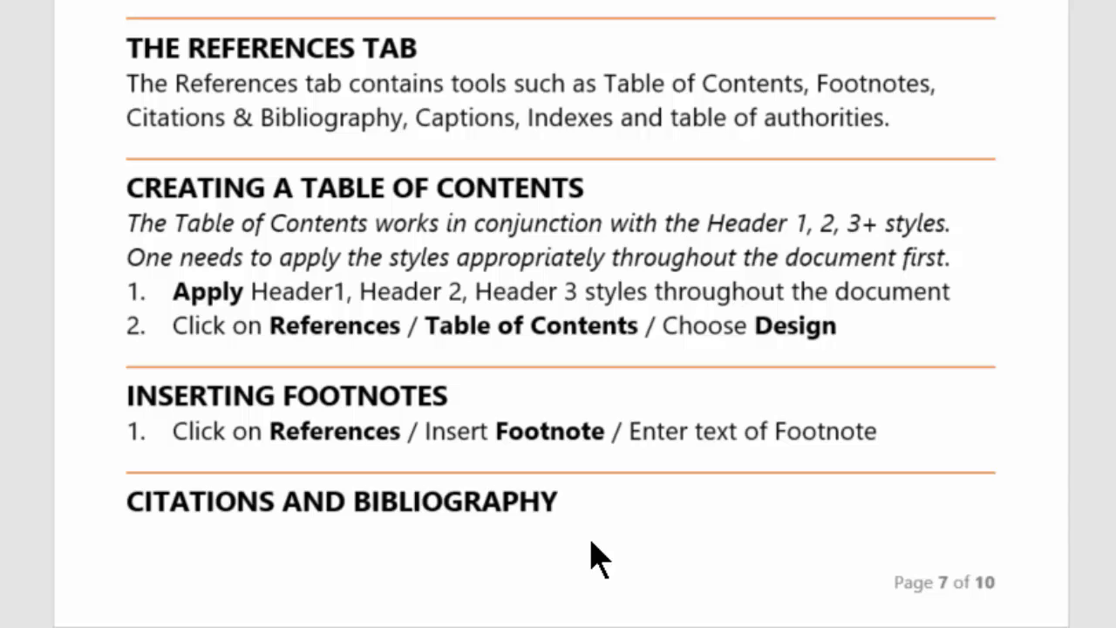
pyautogui.scroll(-6, 600, 558)
pyautogui.scroll(-6, 593, 565)
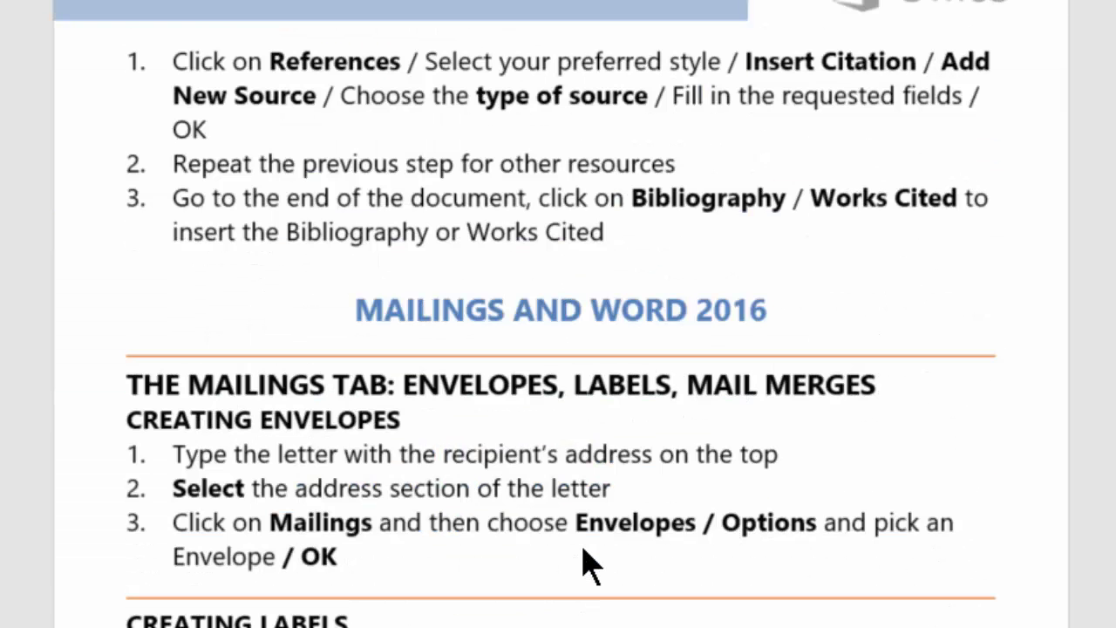
# Review the guide's closing sections on spelling, comments, tracking changes, inspecting documents, saving in earlier versions and help.
pyautogui.scroll(-6, 591, 565)
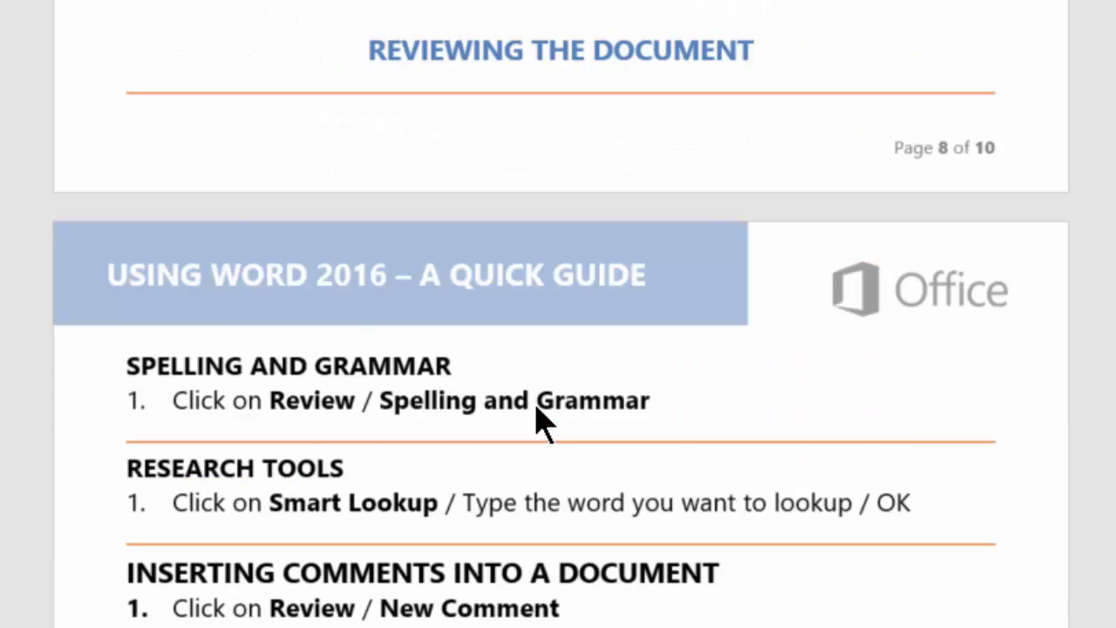
pyautogui.scroll(-3, 541, 423)
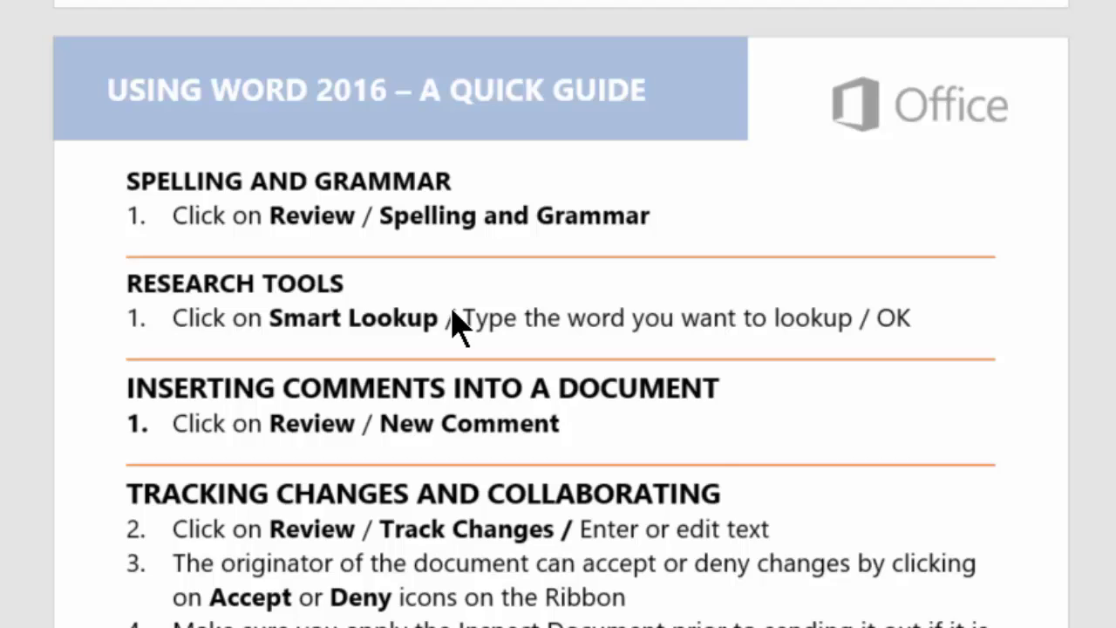
pyautogui.scroll(-3, 452, 323)
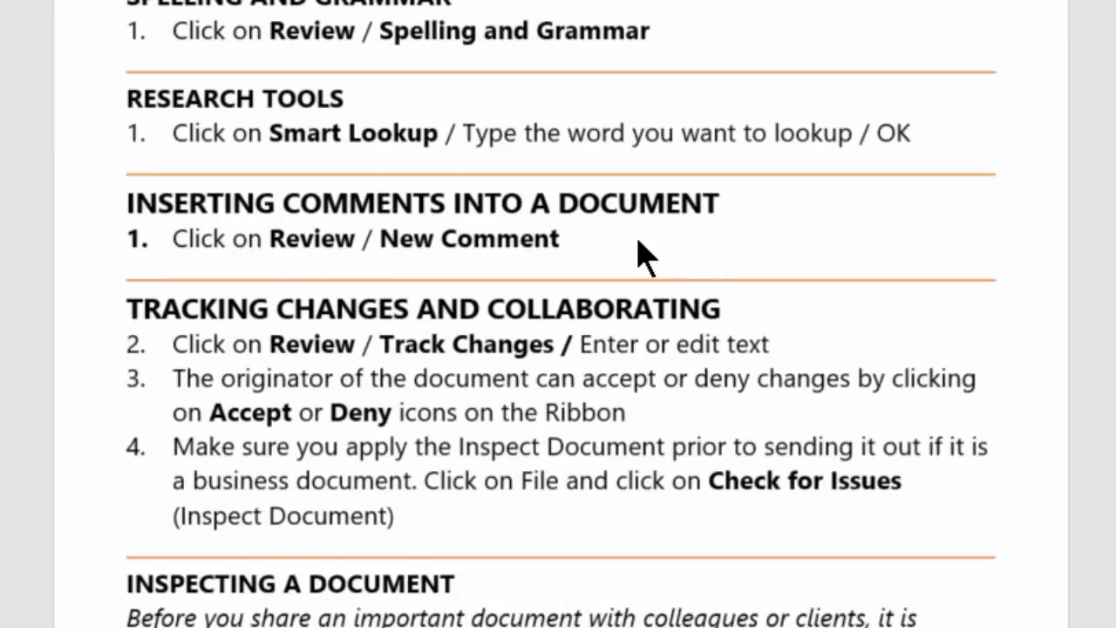
pyautogui.scroll(-3, 576, 261)
pyautogui.scroll(-3, 539, 269)
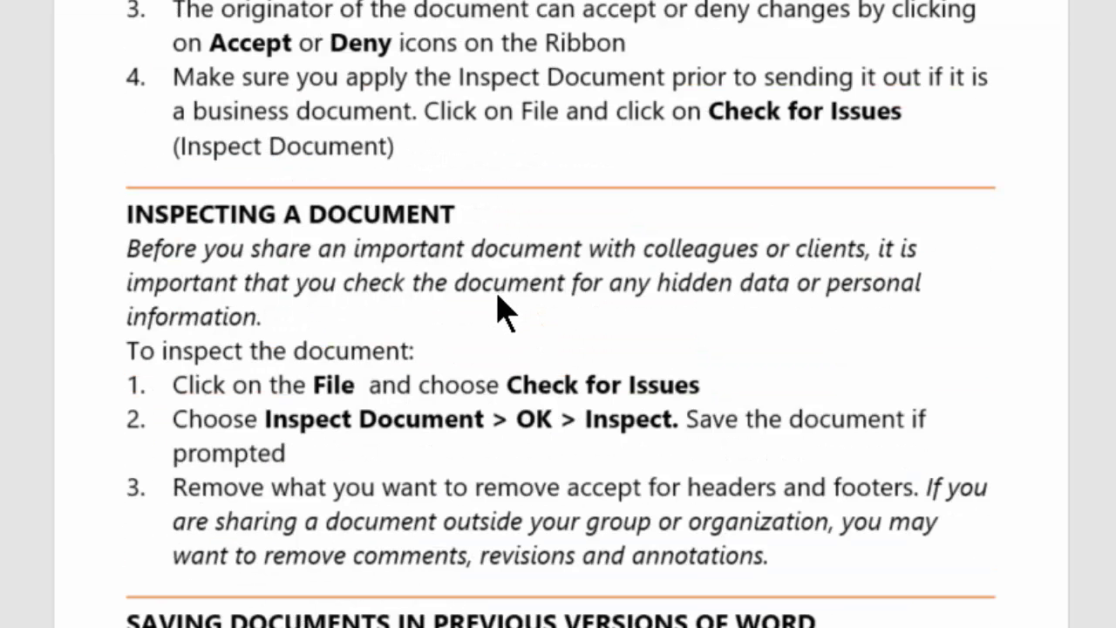
pyautogui.scroll(-6, 501, 315)
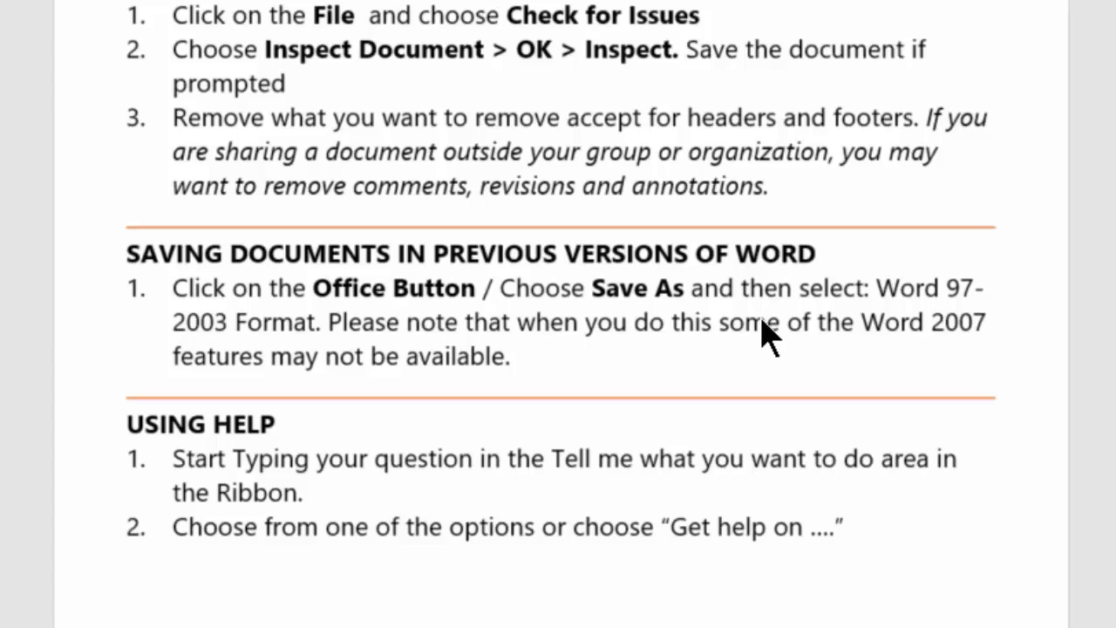
pyautogui.press('F10')
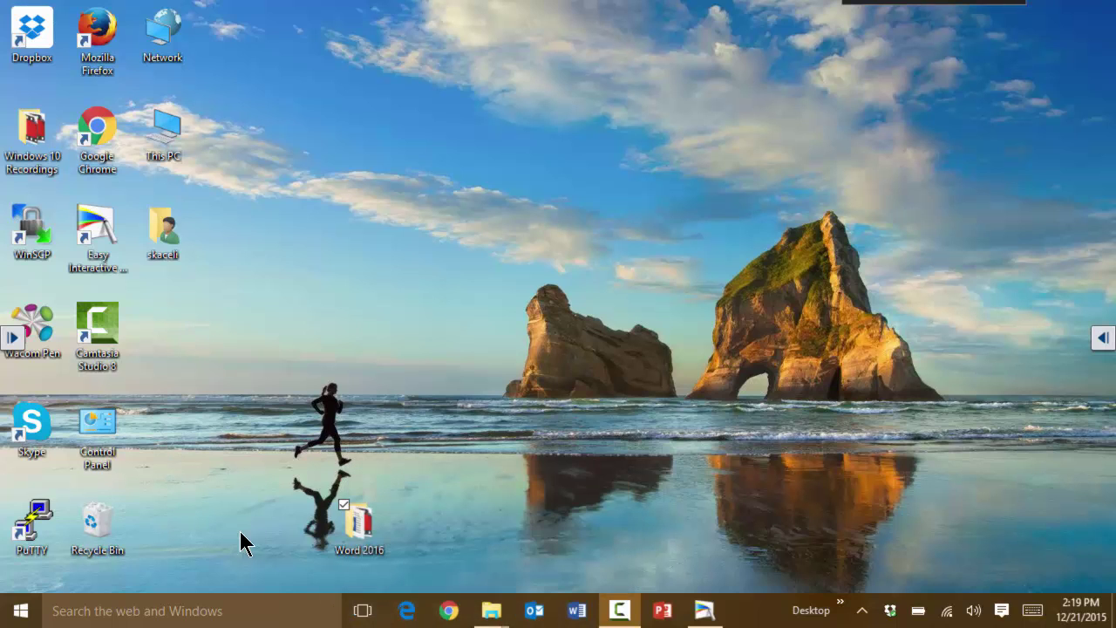
# Search Windows for "word" and launch Word 2016.
pyautogui.click(179, 617)
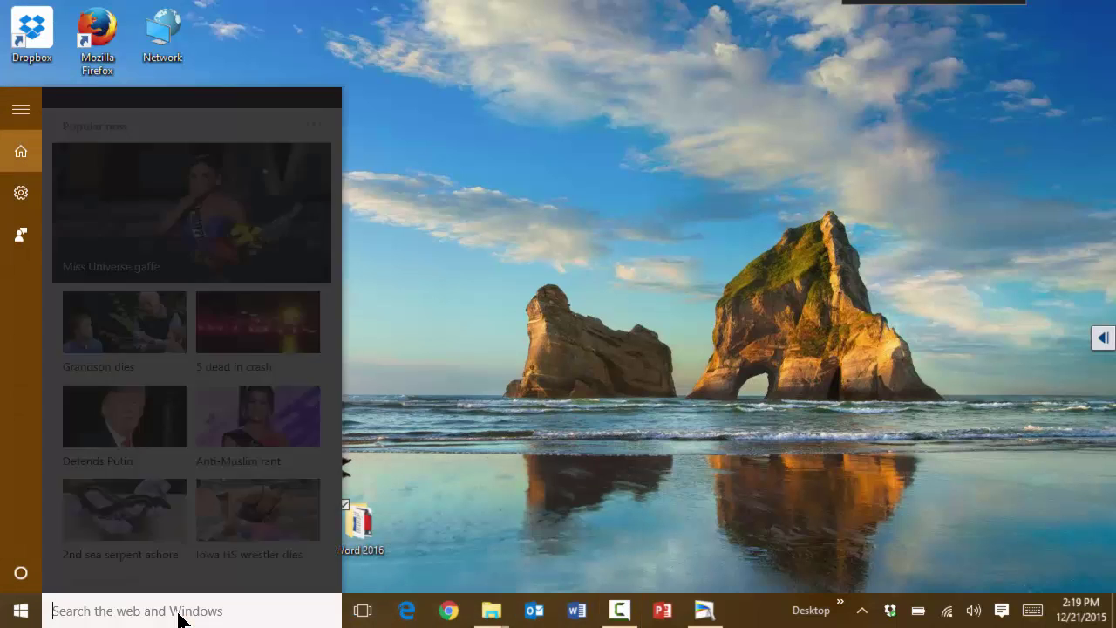
pyautogui.write('word')
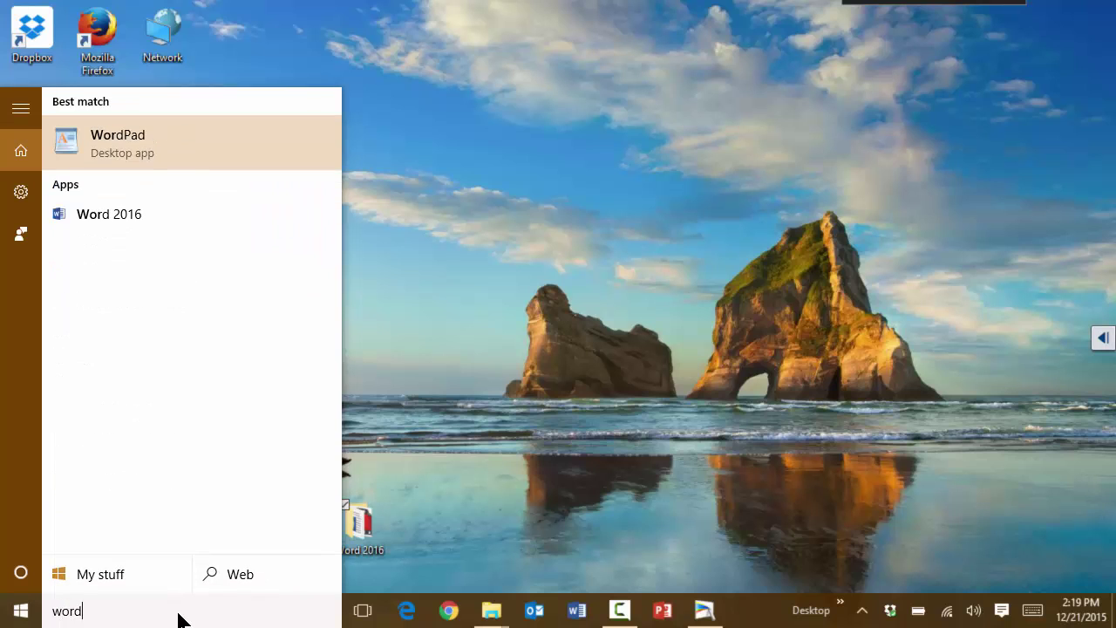
pyautogui.click(96, 205)
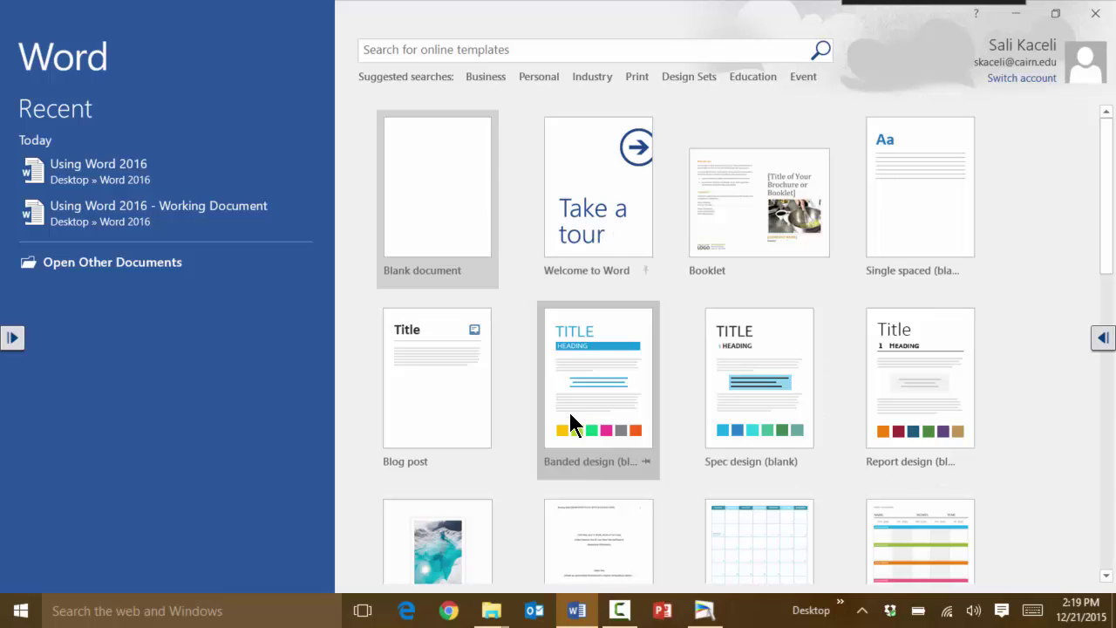
# Browse the start screen's gallery of document templates and return to its beginning.
pyautogui.scroll(-1, 541, 417)
pyautogui.scroll(-2, 648, 377)
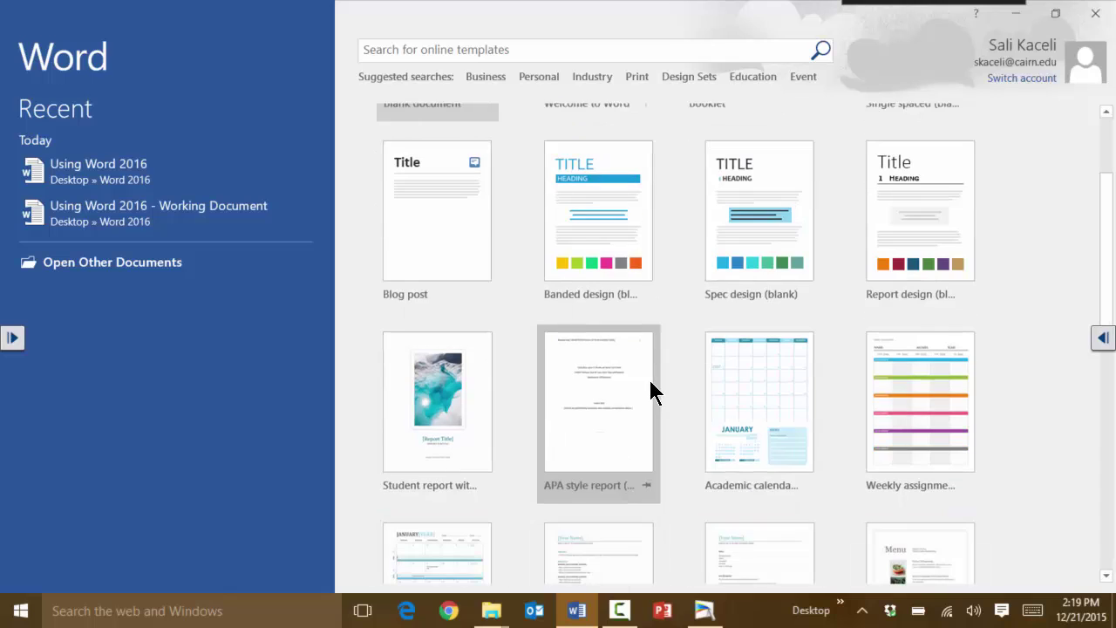
pyautogui.scroll(-5, 729, 401)
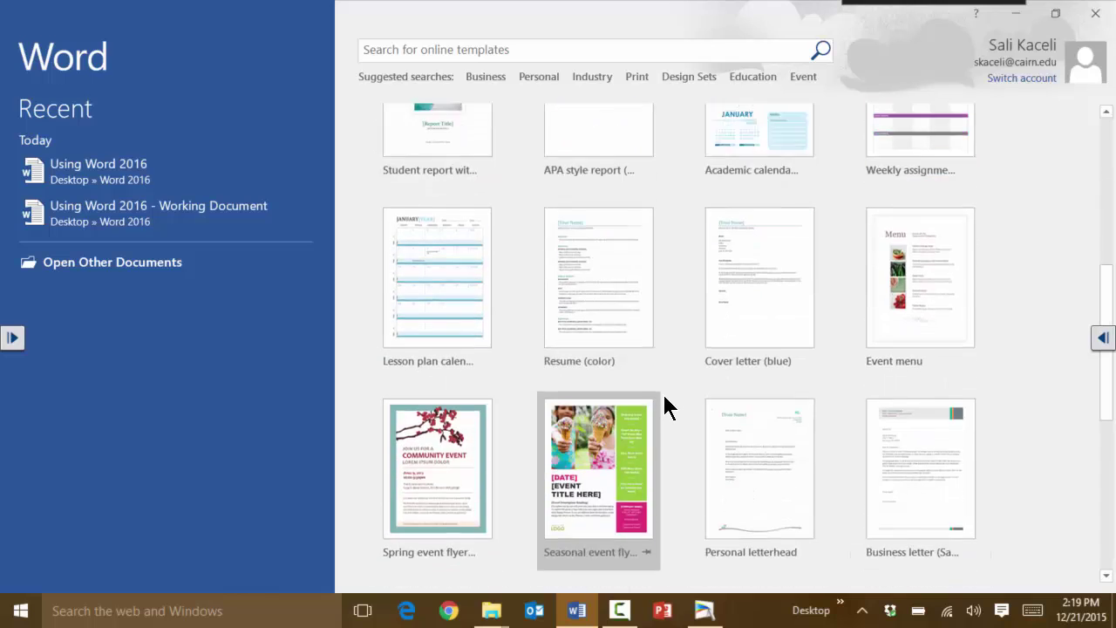
pyautogui.scroll(2, 631, 399)
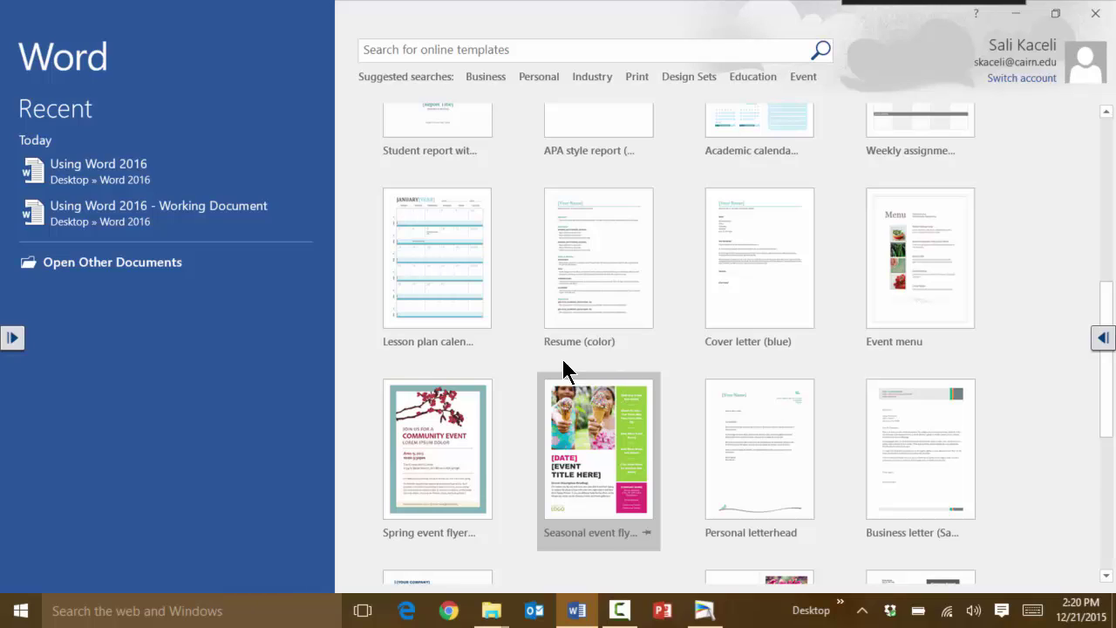
pyautogui.scroll(1, 96, 341)
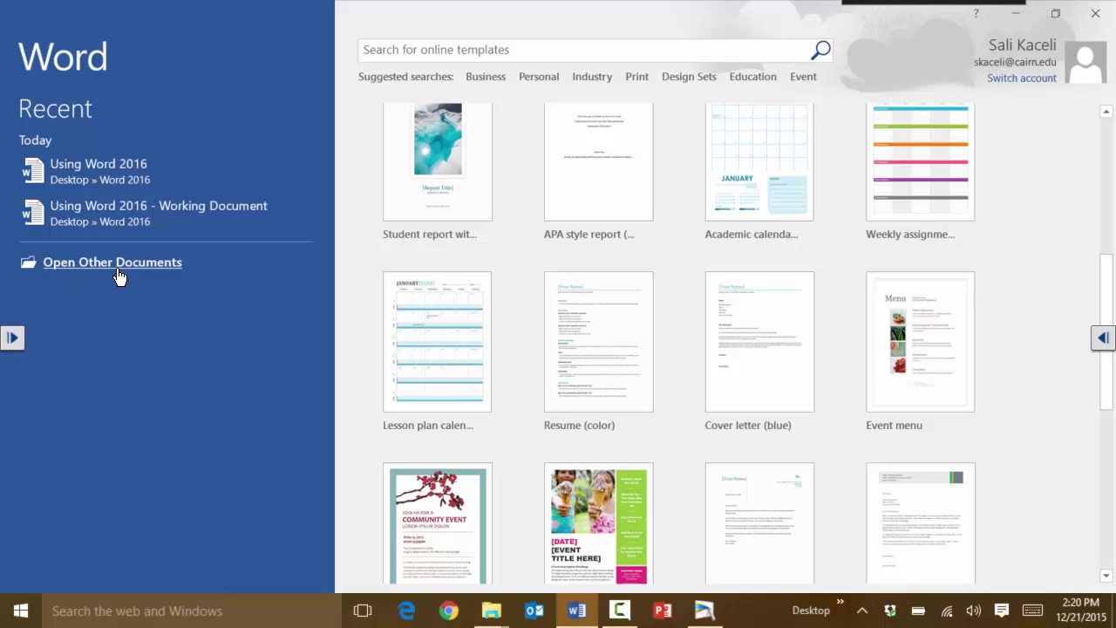
pyautogui.scroll(5, 559, 395)
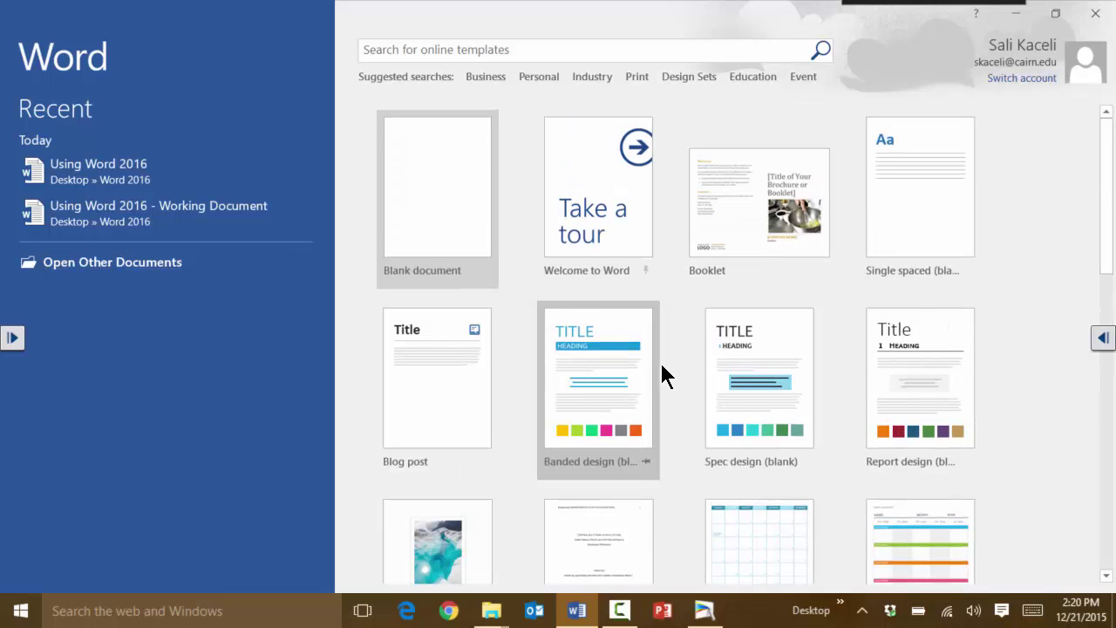
pyautogui.scroll(-1, 663, 384)
pyautogui.scroll(1, 434, 245)
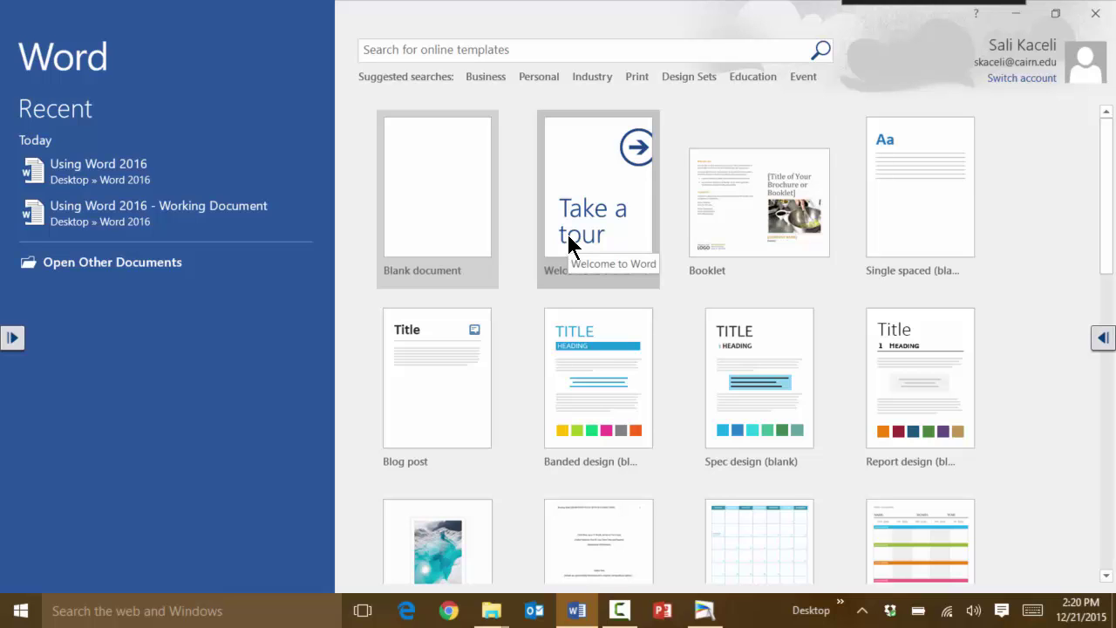
# Create a new document from the Booklet template and look through its pages.
pyautogui.click(743, 216)
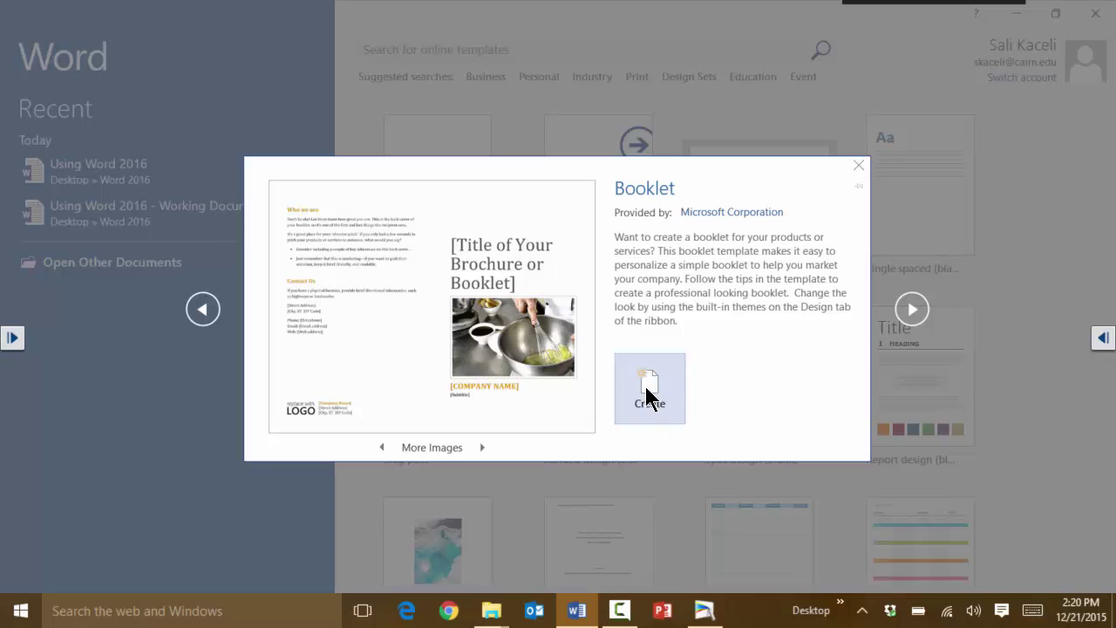
pyautogui.click(647, 397)
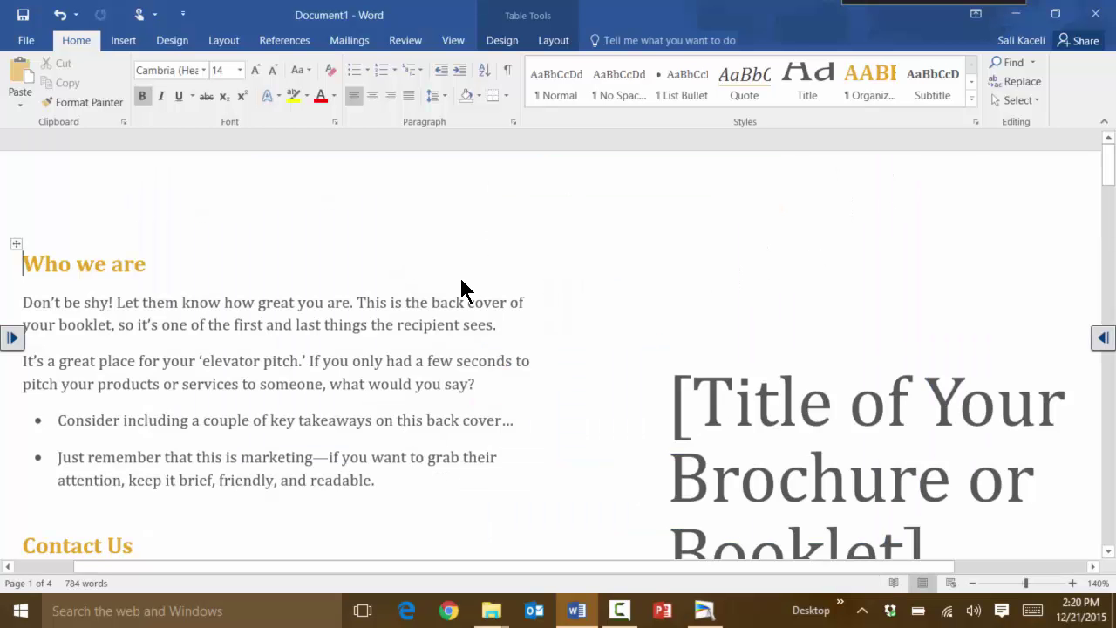
pyautogui.scroll(-5, 855, 398)
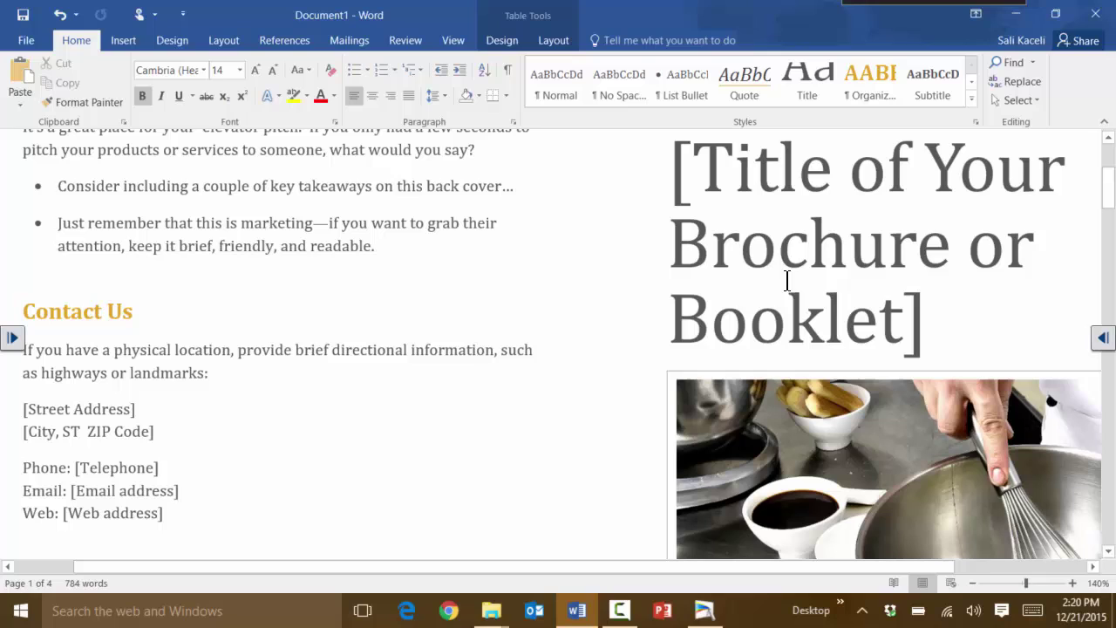
pyautogui.scroll(-15, 541, 369)
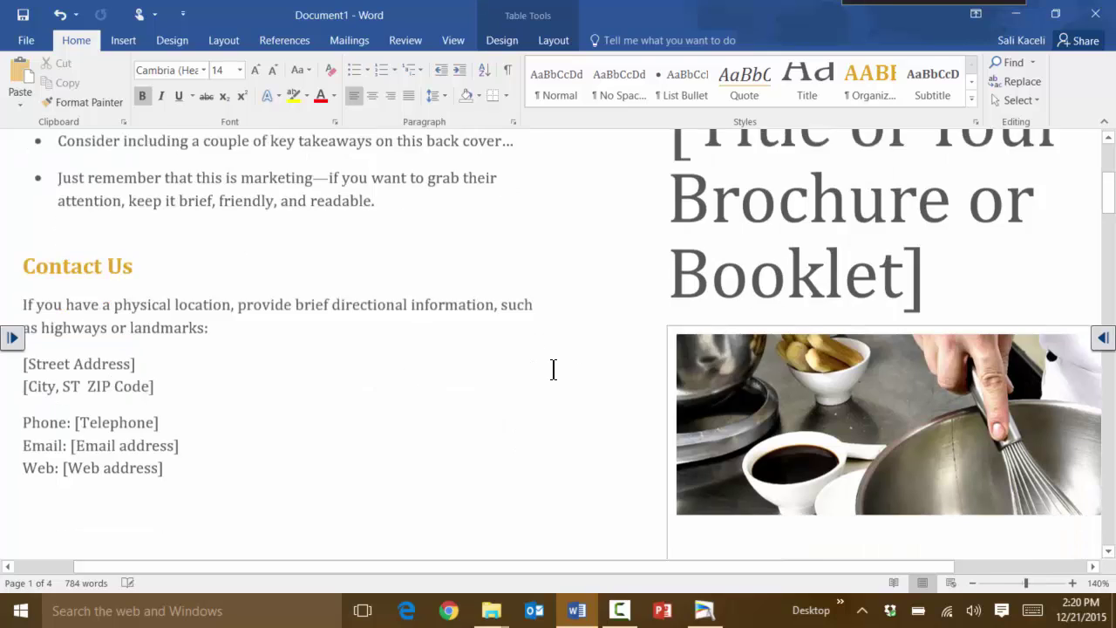
pyautogui.scroll(15, 498, 419)
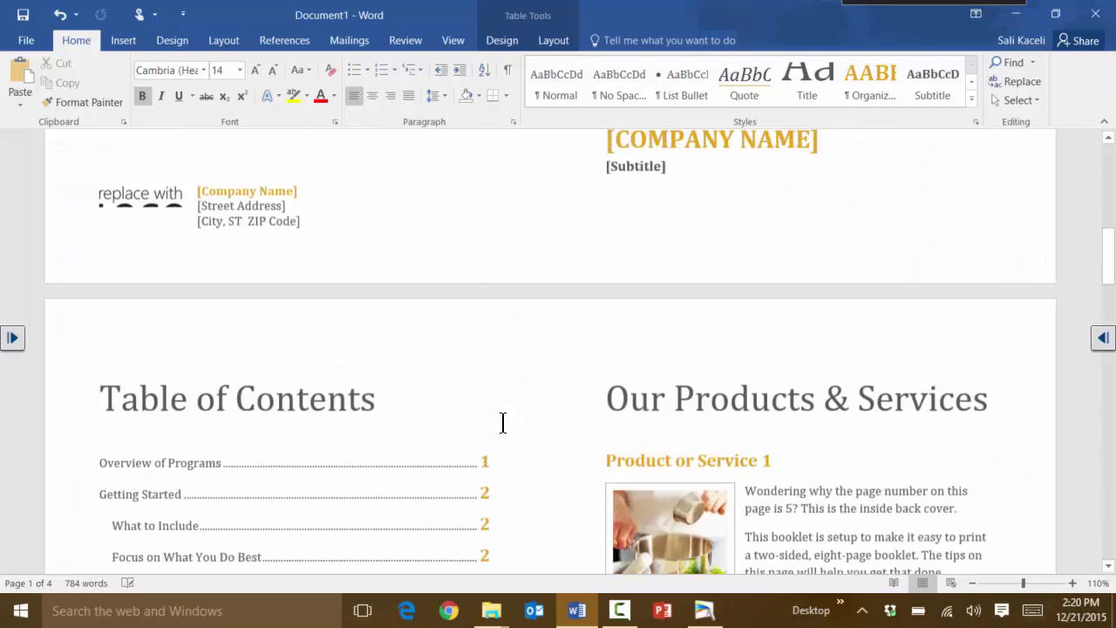
# Search the online templates for "brochure" and browse the results.
pyautogui.click(26, 40)
pyautogui.click(30, 109)
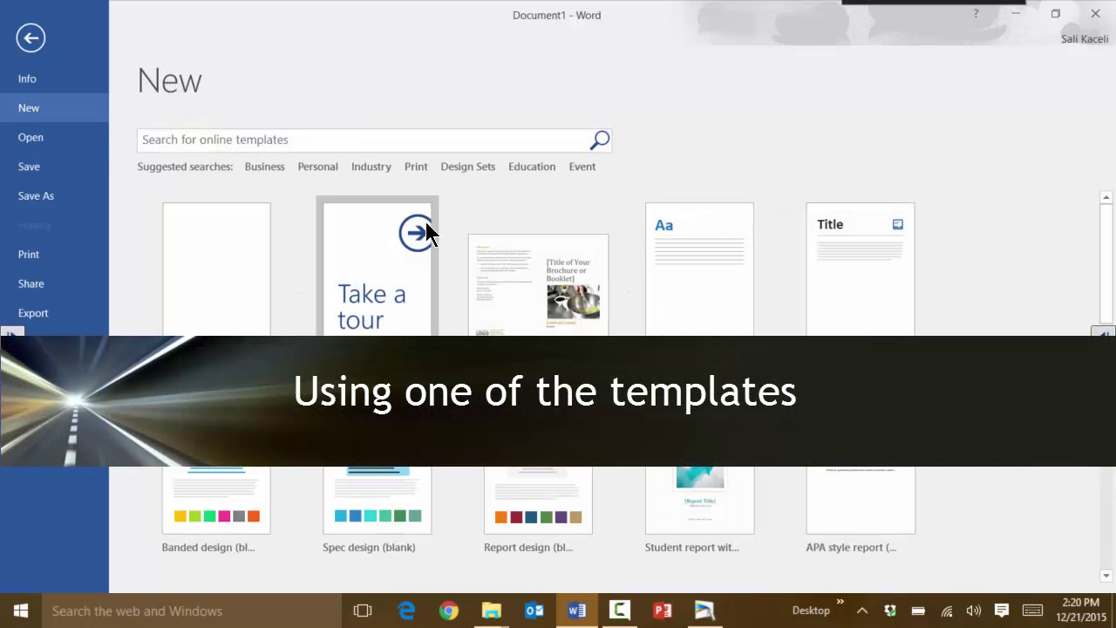
pyautogui.click(308, 140)
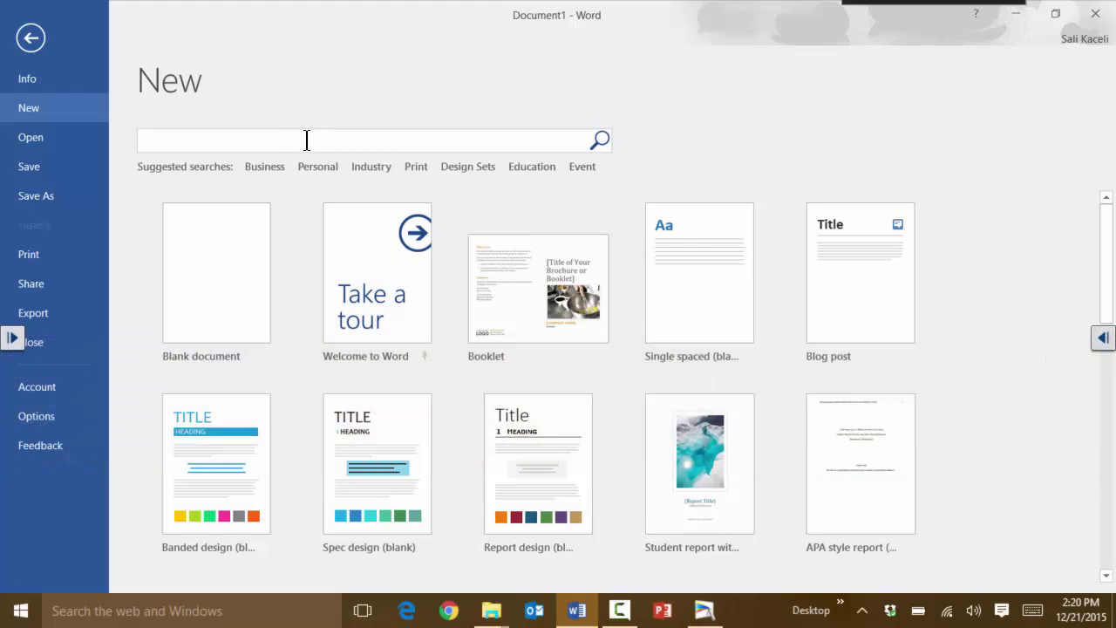
pyautogui.write('brochure')
pyautogui.press('Return')
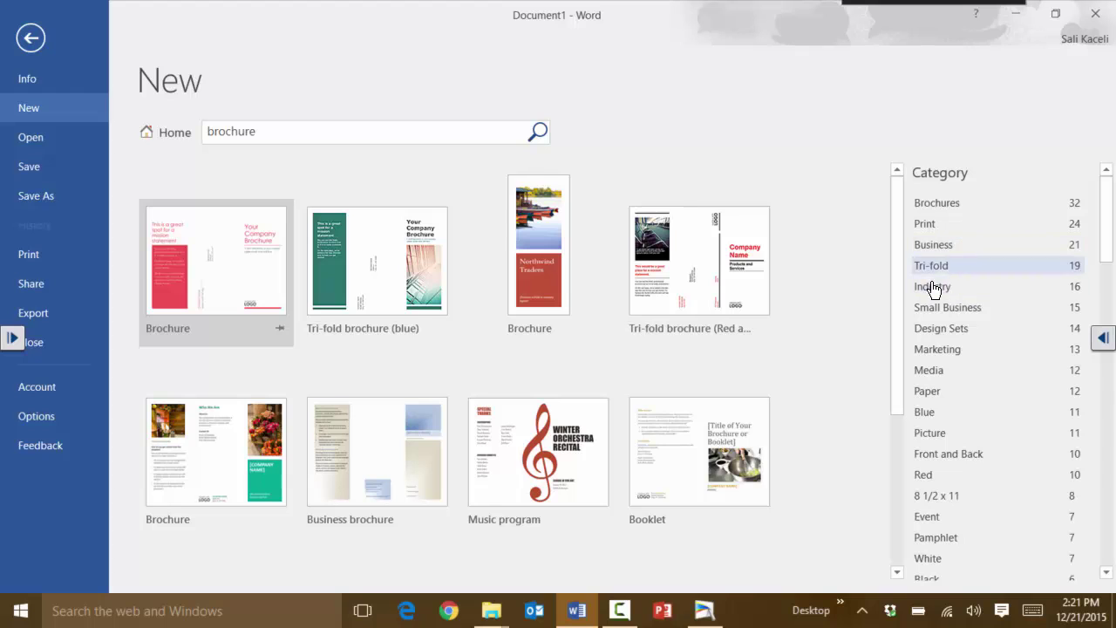
pyautogui.scroll(-3, 997, 320)
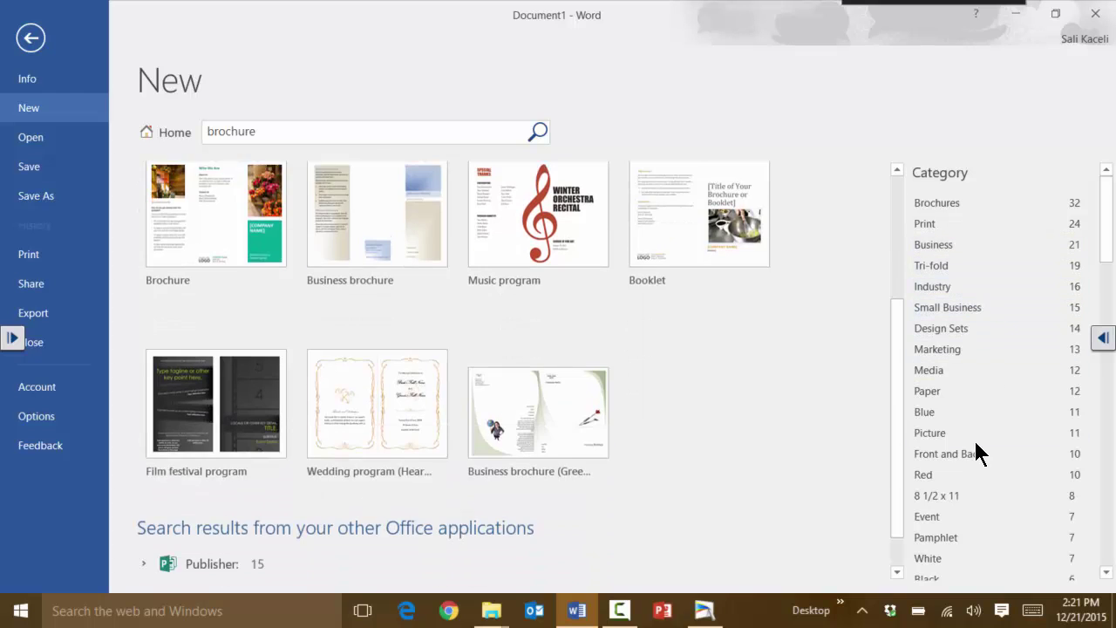
pyautogui.scroll(3, 1003, 419)
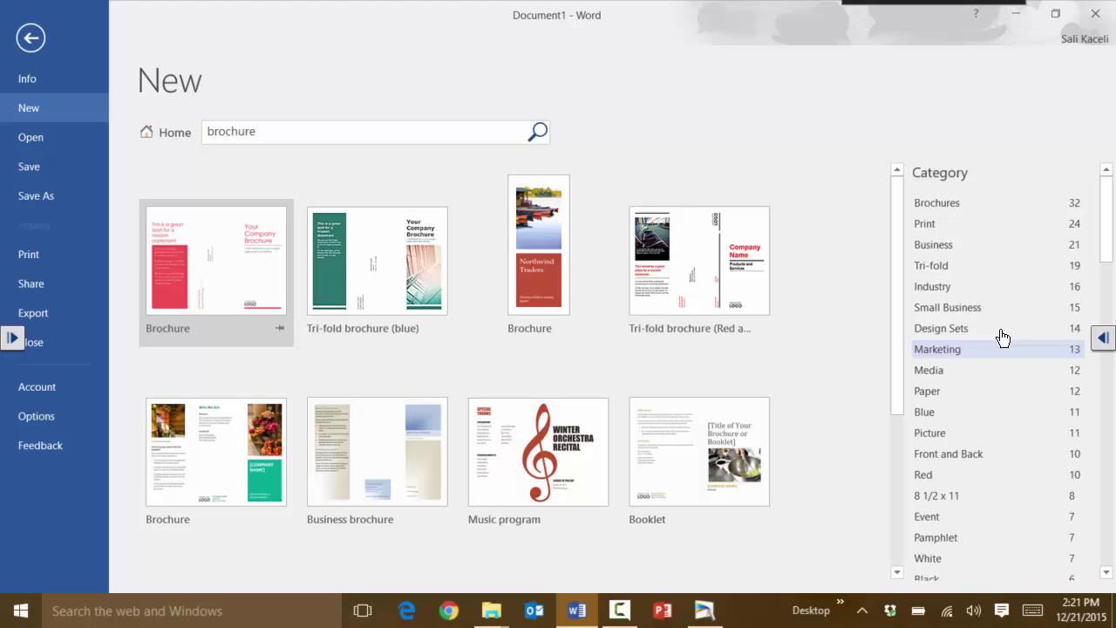
# Create a document from the "Tri-fold brochure (Red and Black design)" template and look through its pages.
pyautogui.click(697, 296)
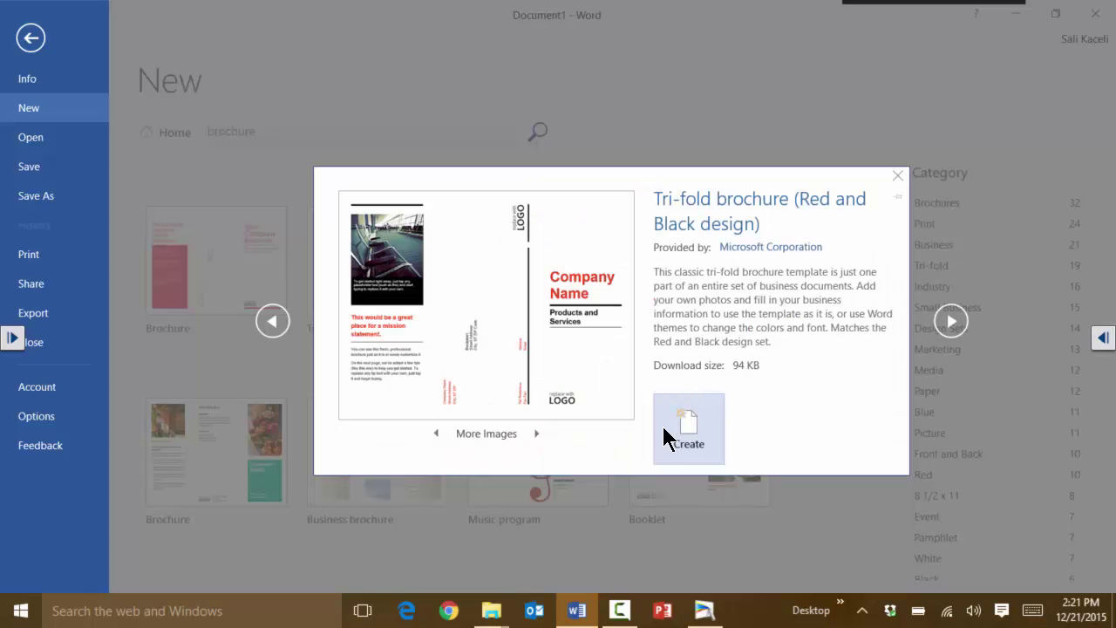
pyautogui.click(693, 440)
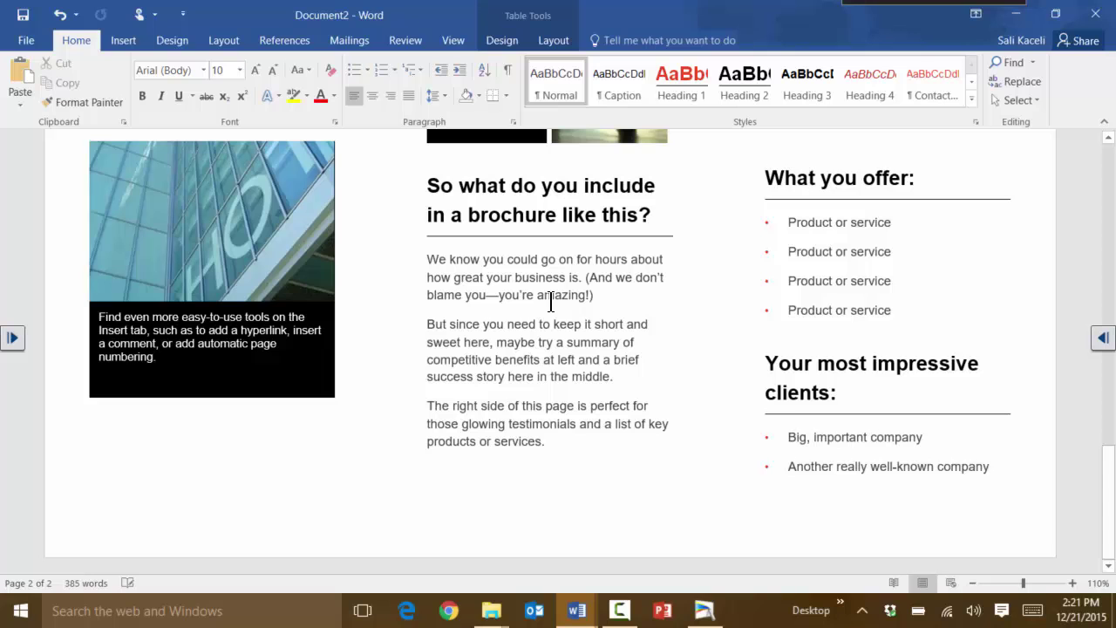
pyautogui.scroll(15, 541, 279)
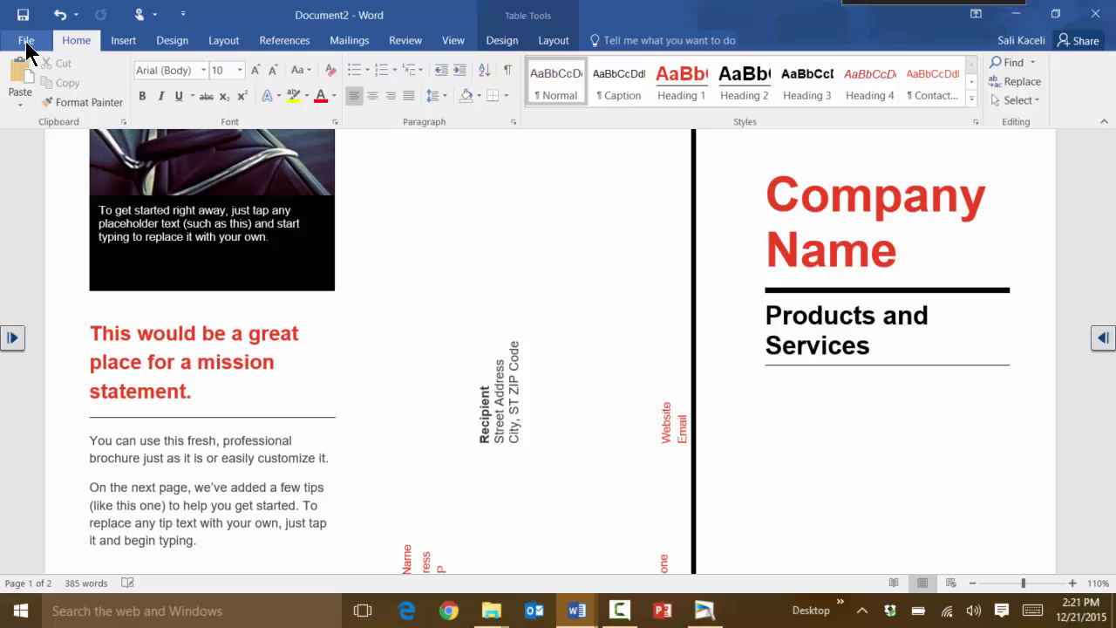
# Close the tri-fold brochure and booklet documents without saving them.
pyautogui.click(1095, 14)
pyautogui.click(581, 331)
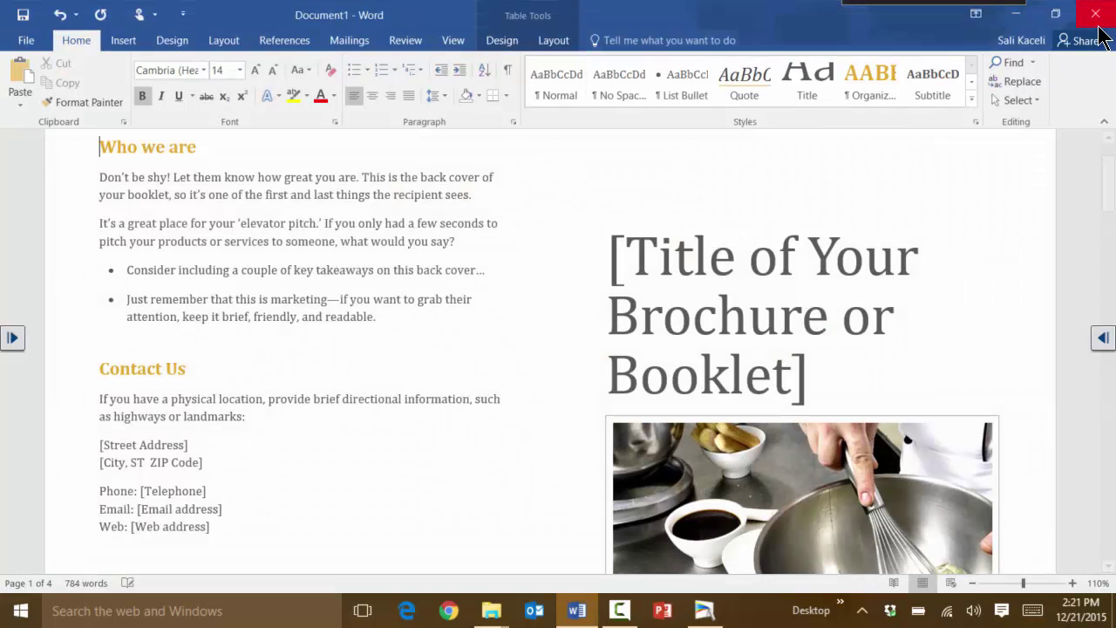
pyautogui.click(1096, 14)
pyautogui.click(559, 340)
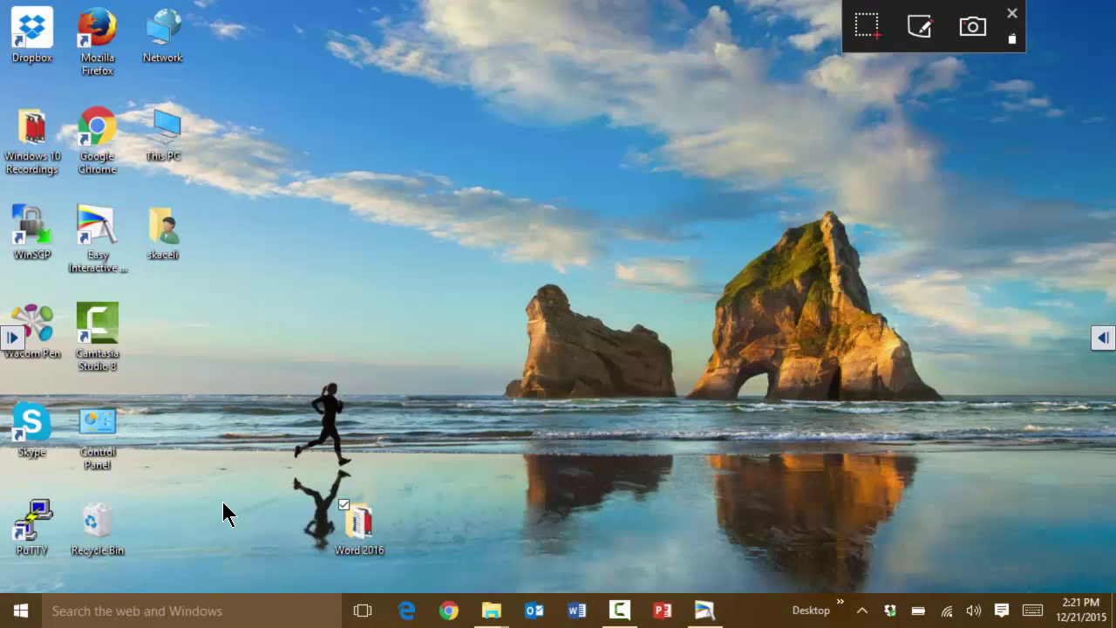
# Search Windows for "word", launch Word 2016 and create a blank document.
pyautogui.click(222, 623)
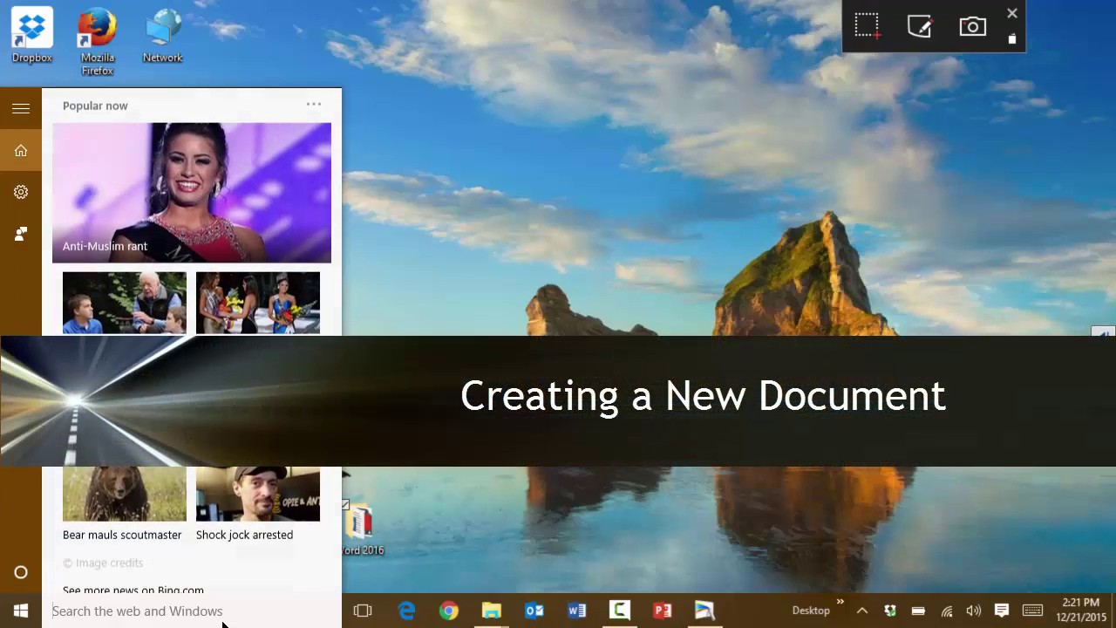
pyautogui.write('word')
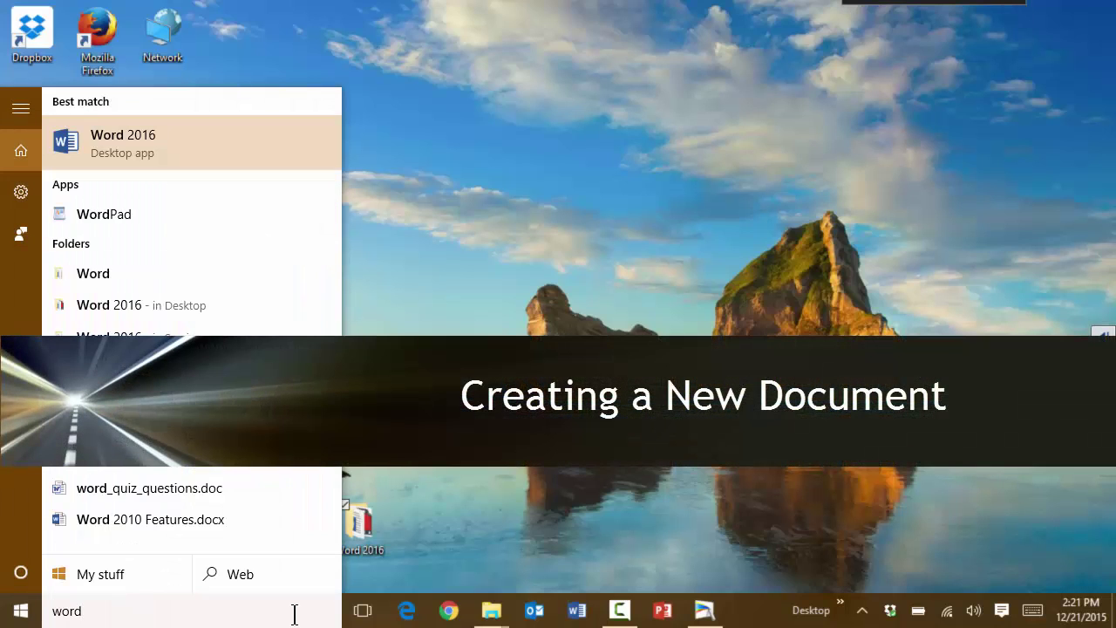
pyautogui.click(155, 136)
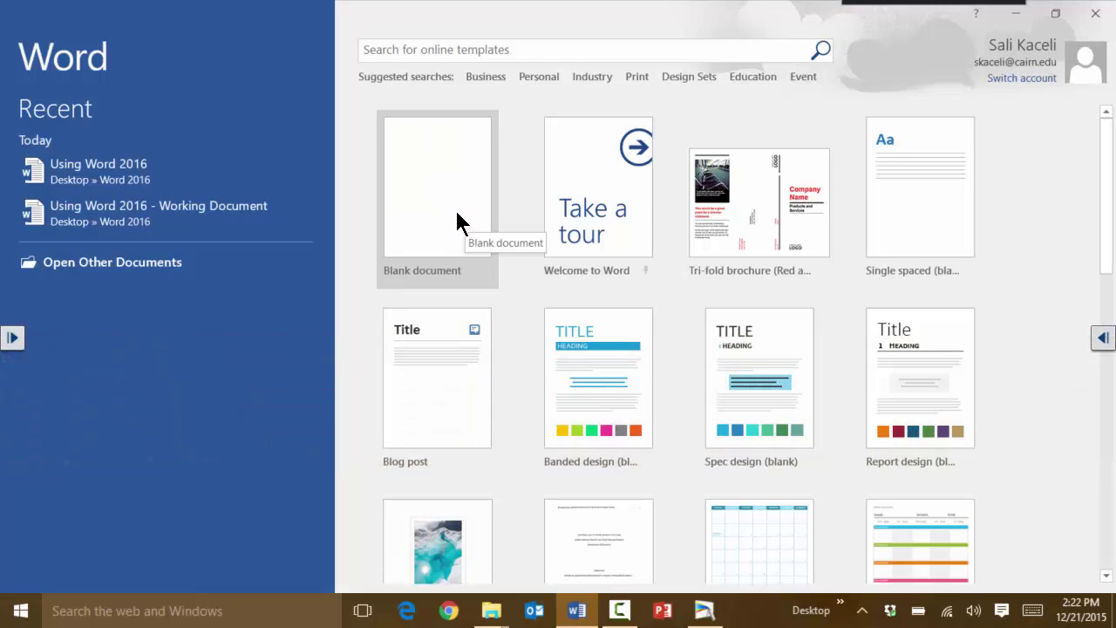
pyautogui.click(448, 259)
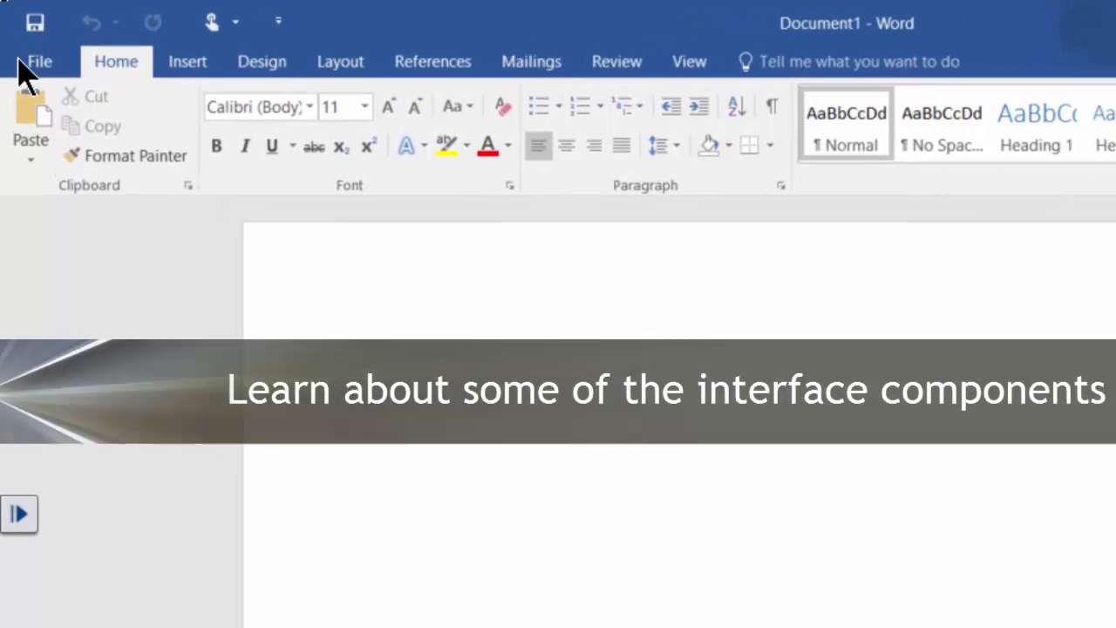
# Survey the ribbon's main sections, including Insert, Design, Layout, References and Mailings, and return to Home.
pyautogui.click(39, 63)
pyautogui.click(48, 58)
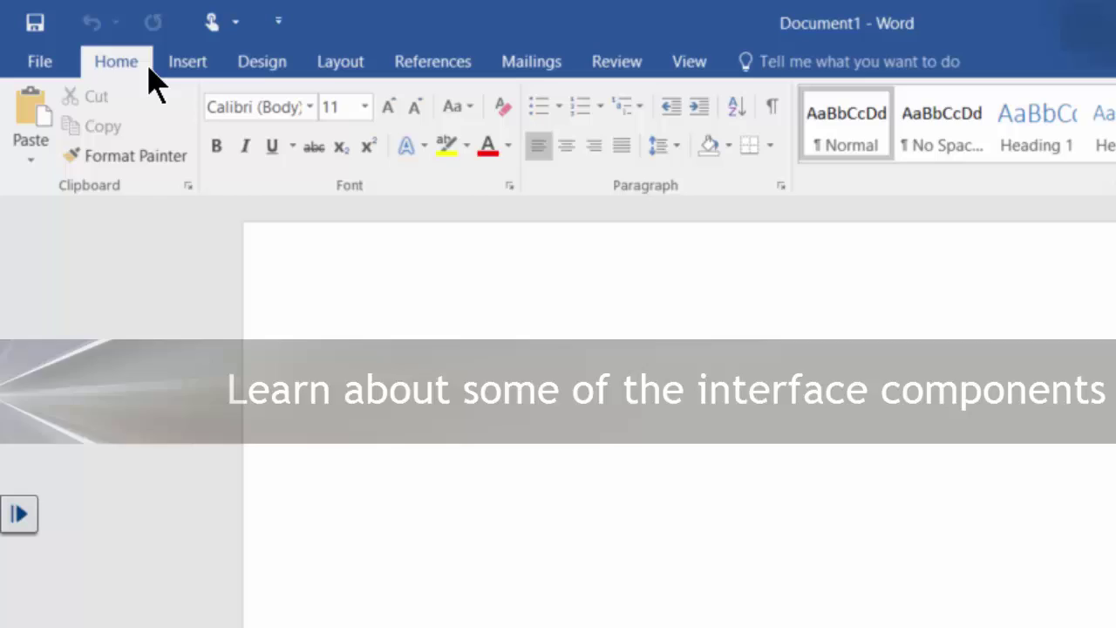
pyautogui.click(188, 66)
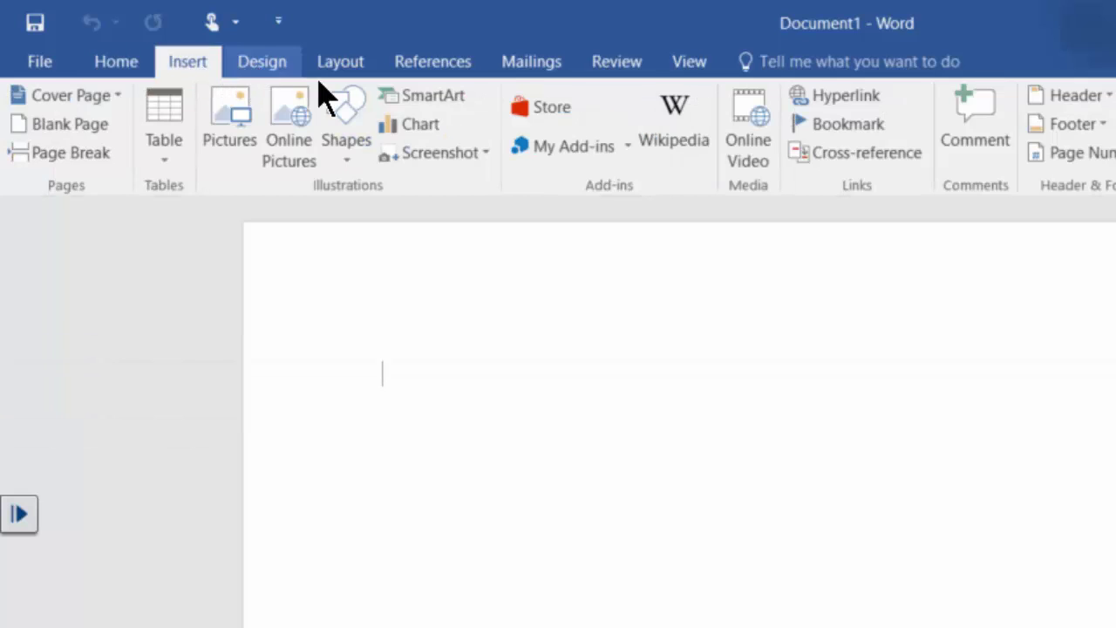
pyautogui.click(281, 63)
pyautogui.click(357, 62)
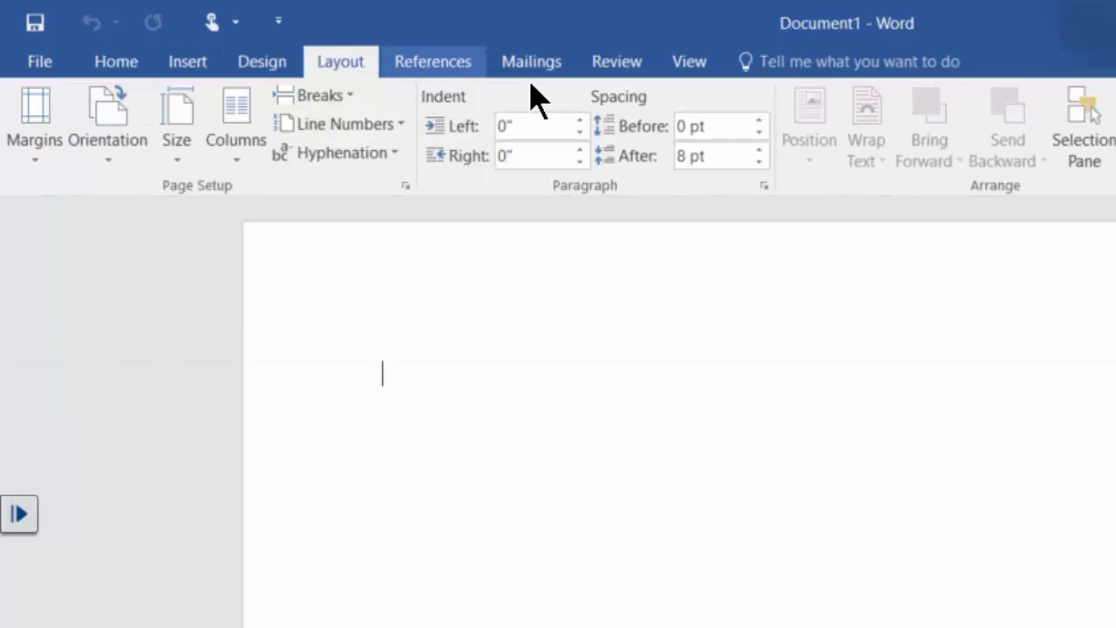
pyautogui.click(433, 62)
pyautogui.click(534, 64)
pyautogui.click(117, 65)
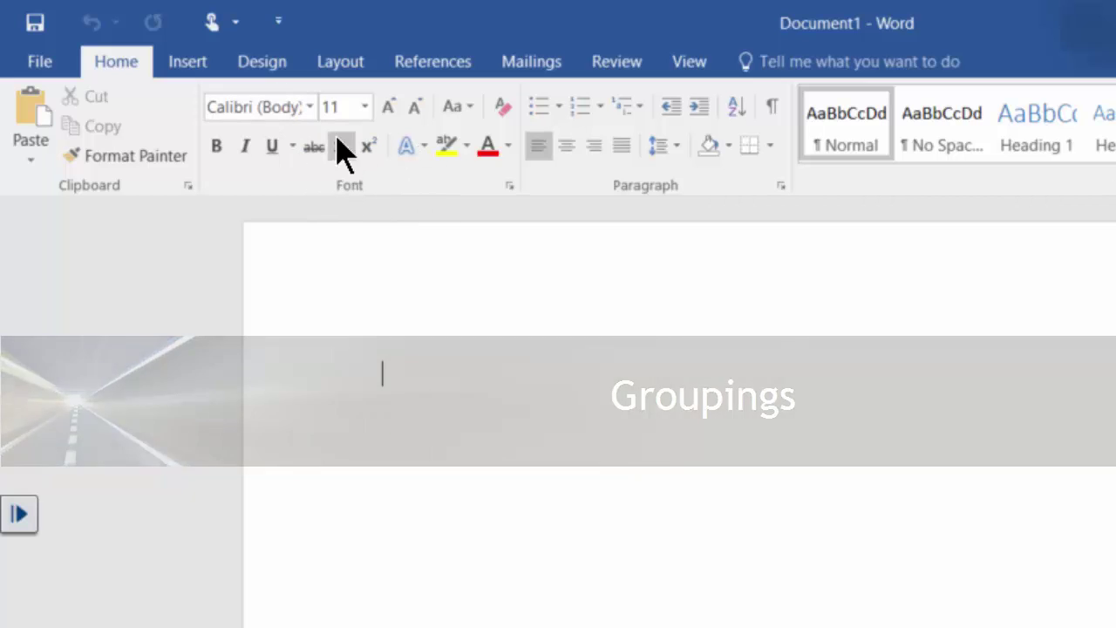
# Examine how commands are grouped under Home, Insert, Mailings, Review and View, ending back at Home.
pyautogui.click(369, 146)
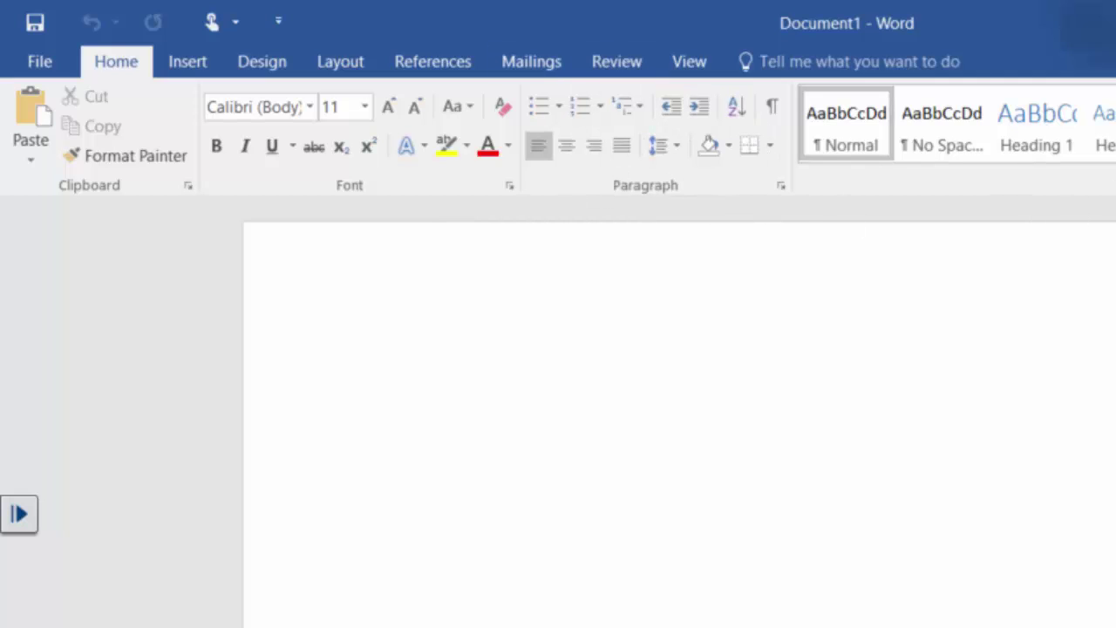
pyautogui.click(209, 66)
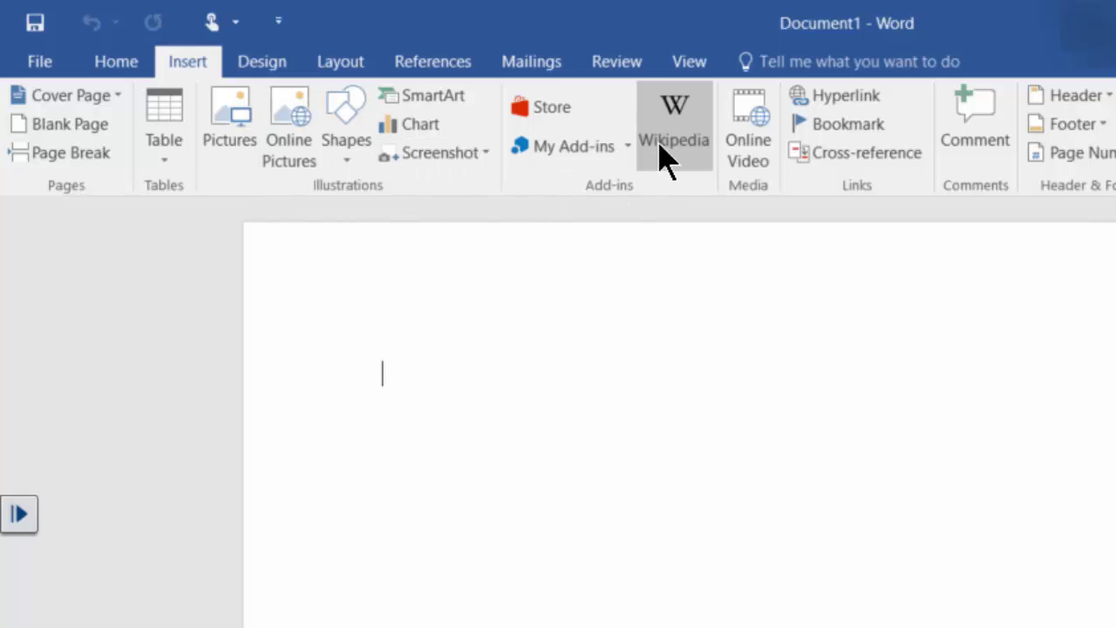
pyautogui.scroll(1, 192, 120)
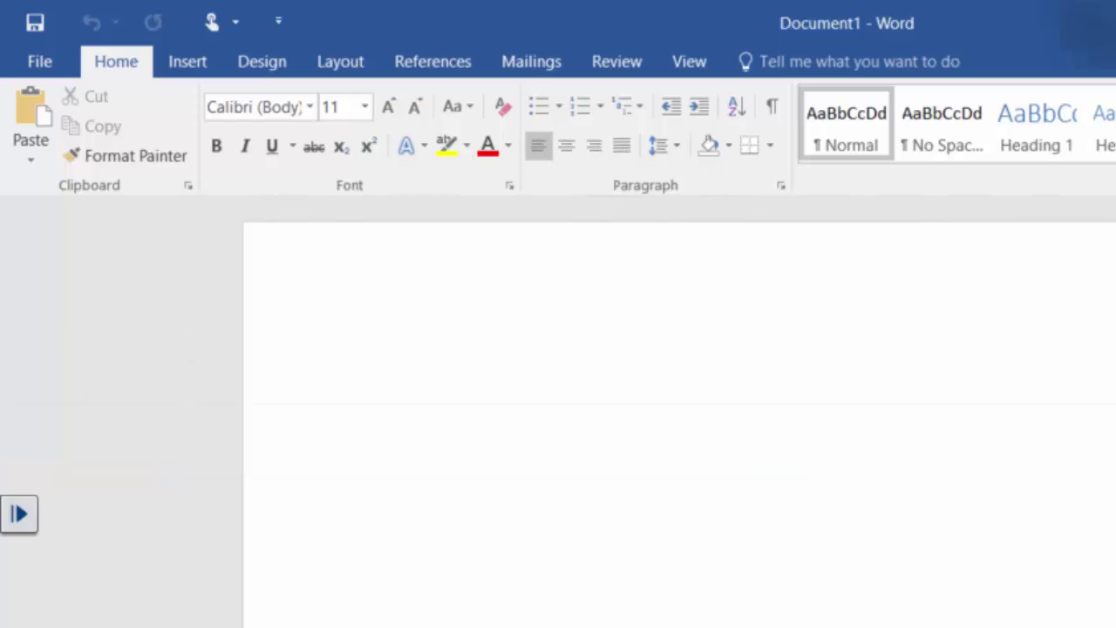
pyautogui.click(189, 63)
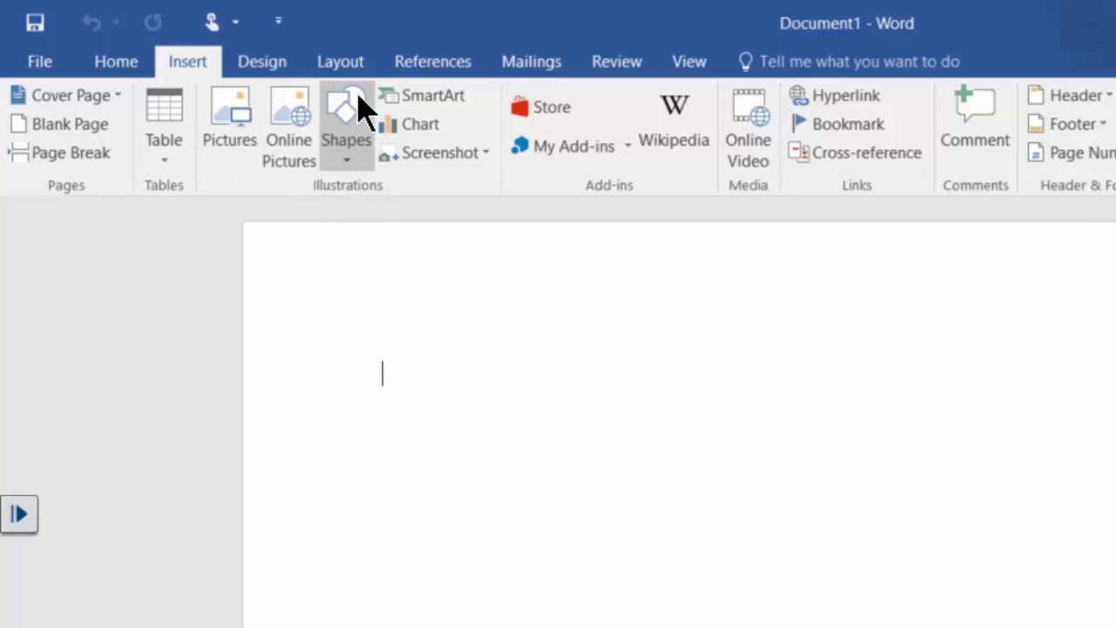
pyautogui.click(449, 77)
pyautogui.click(544, 66)
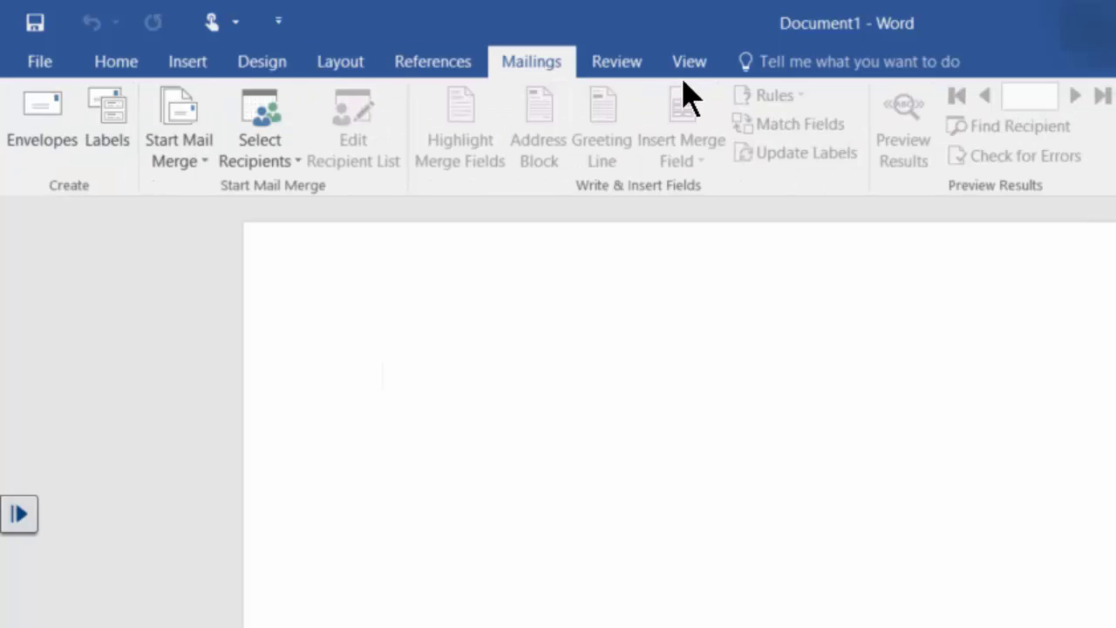
pyautogui.click(603, 70)
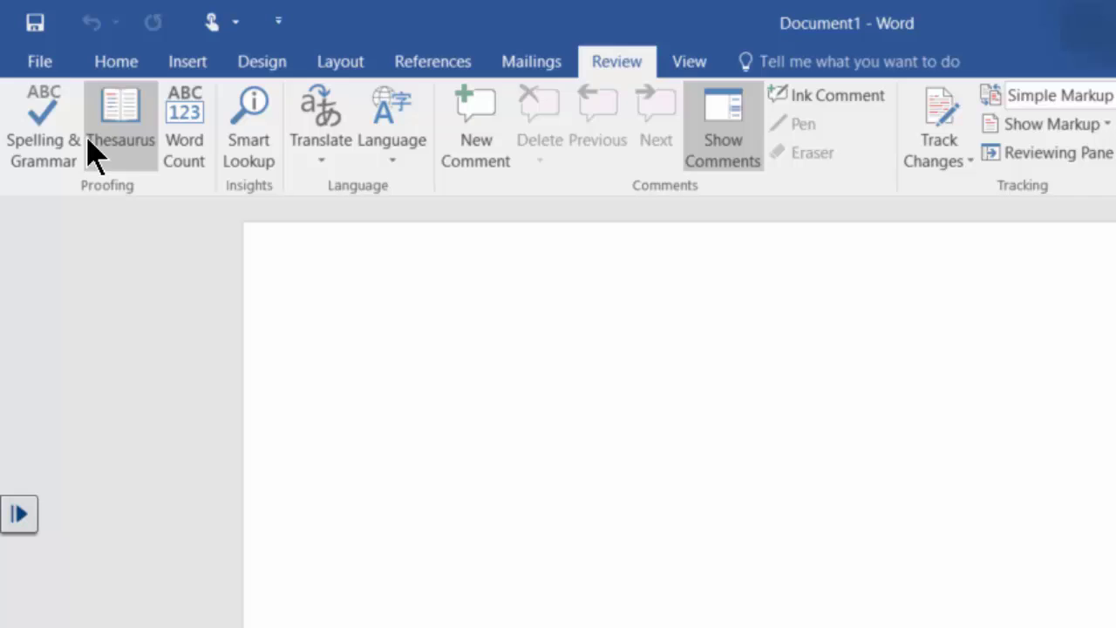
pyautogui.click(690, 66)
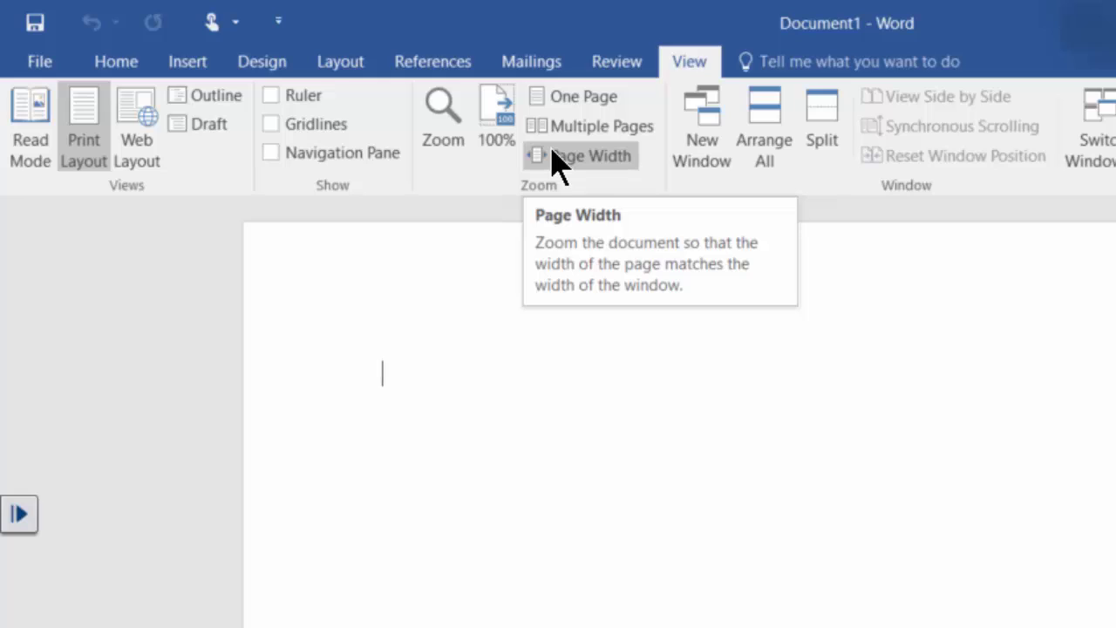
pyautogui.click(115, 68)
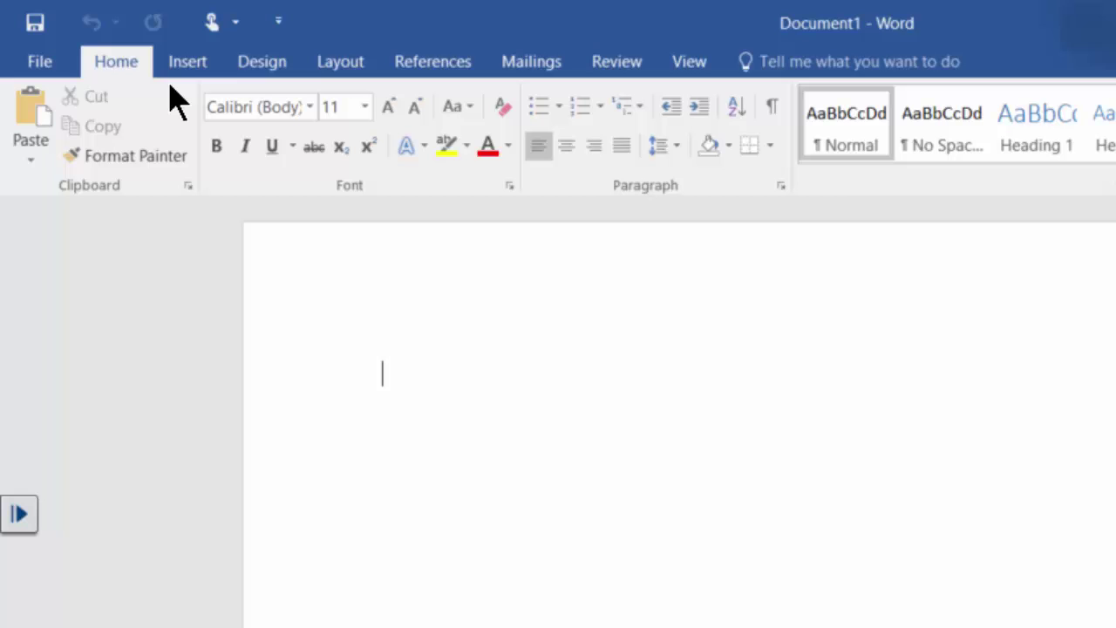
# Open Word Options, review the General settings with the Office Theme choices plus the Display and Save settings, and close the dialog.
pyautogui.click(48, 68)
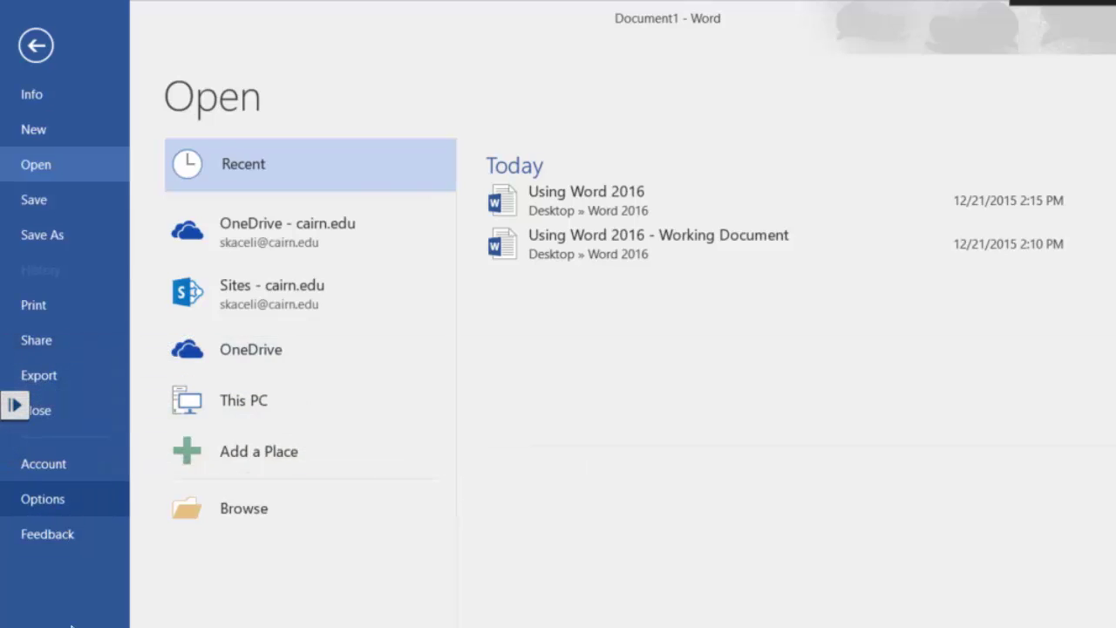
pyautogui.click(58, 508)
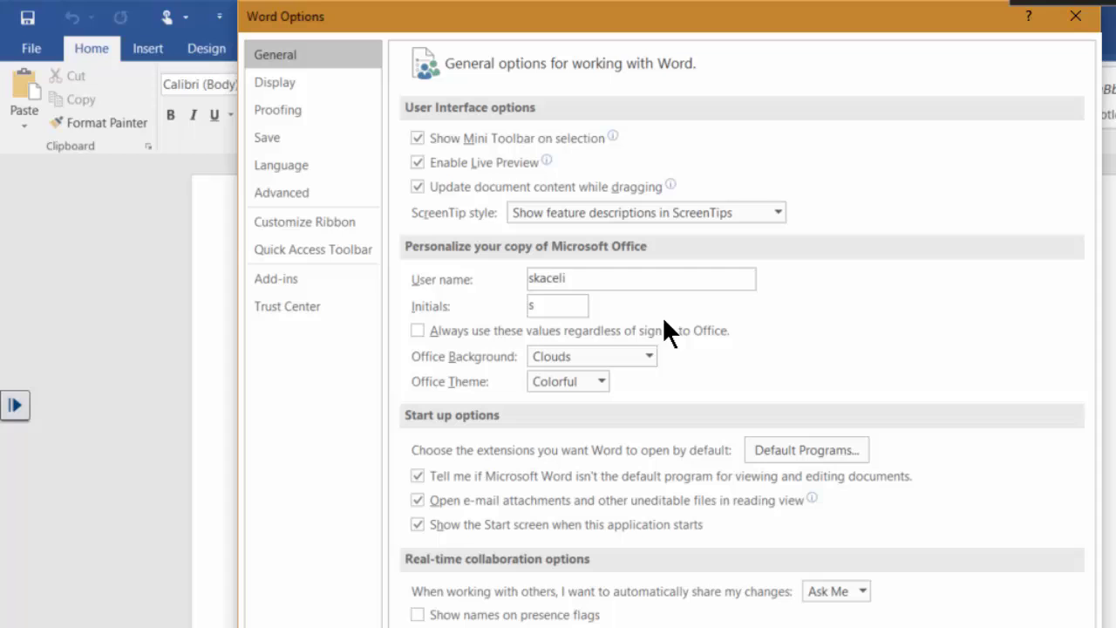
pyautogui.click(603, 380)
pyautogui.click(624, 381)
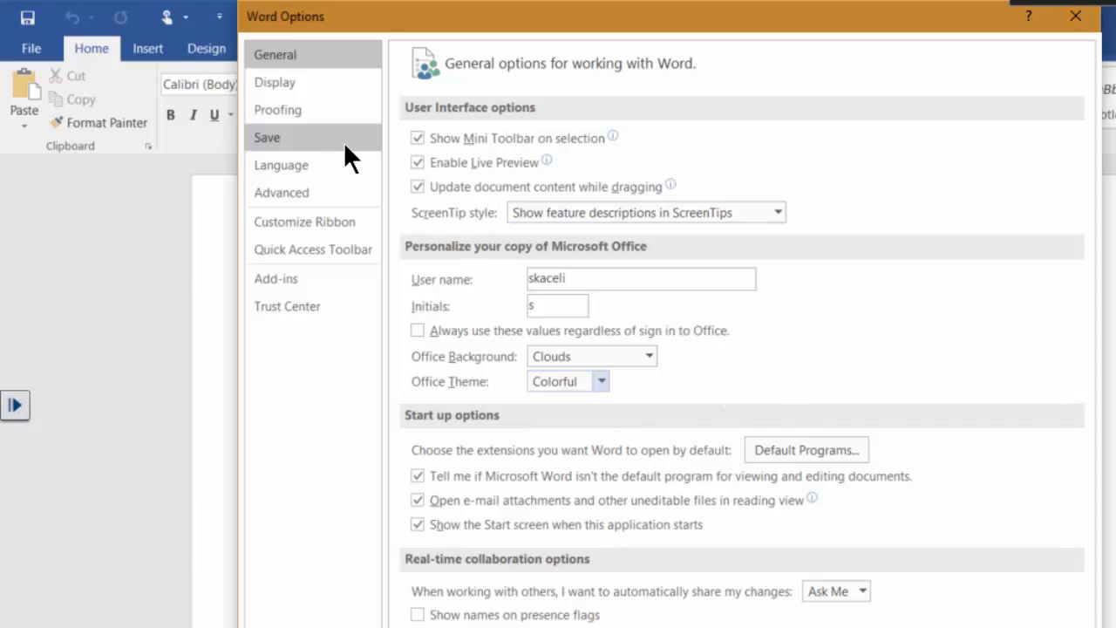
pyautogui.click(276, 82)
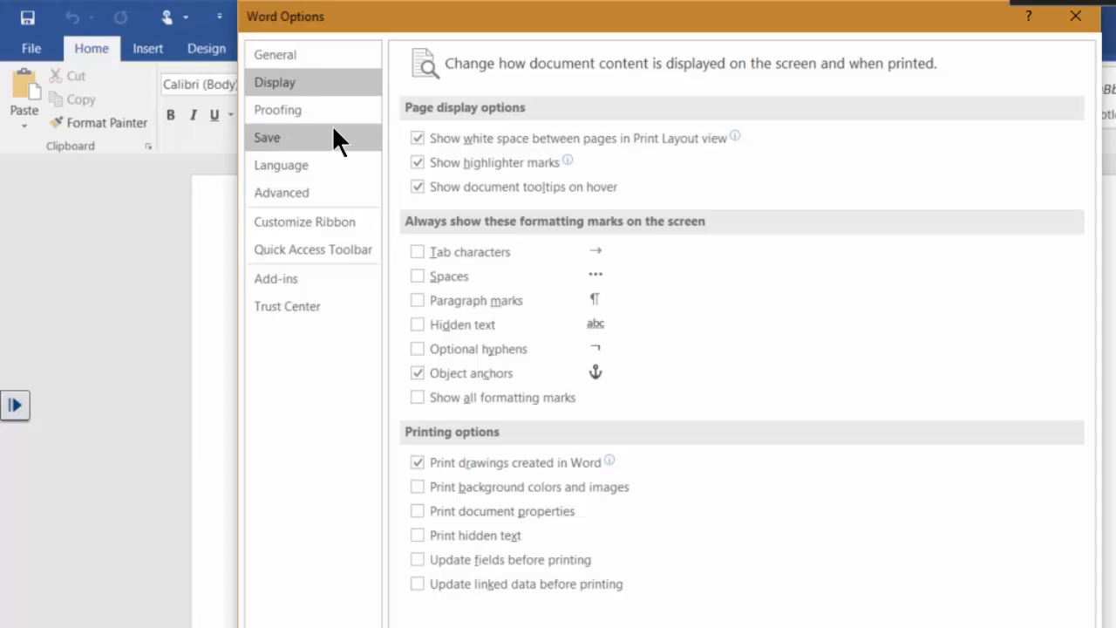
pyautogui.click(295, 141)
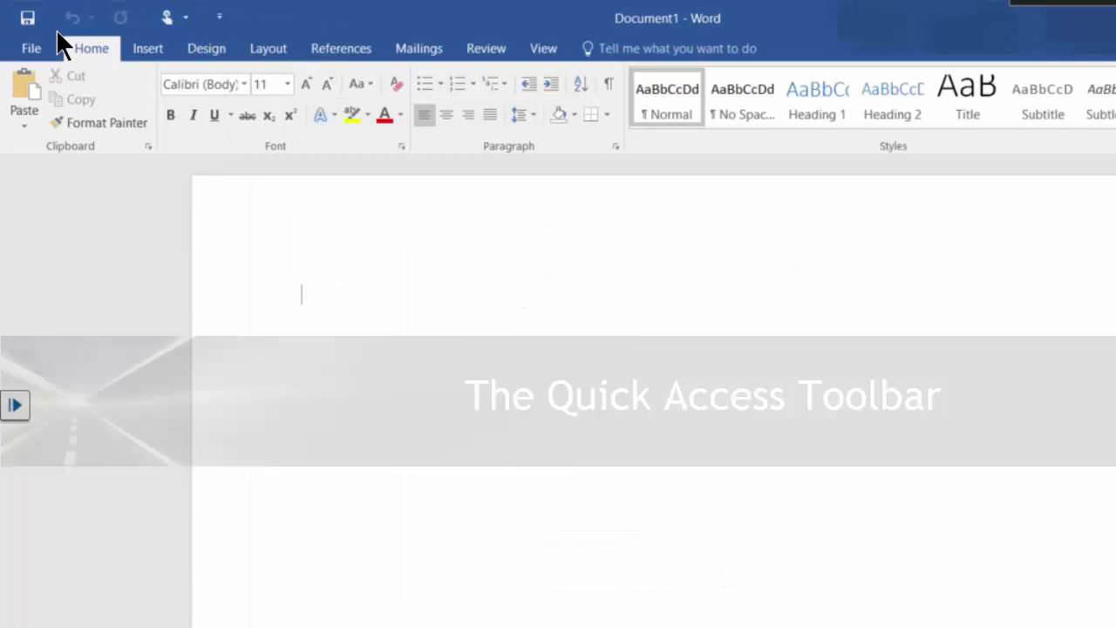
# Add the Email command to the Quick Access Toolbar.
pyautogui.click(218, 21)
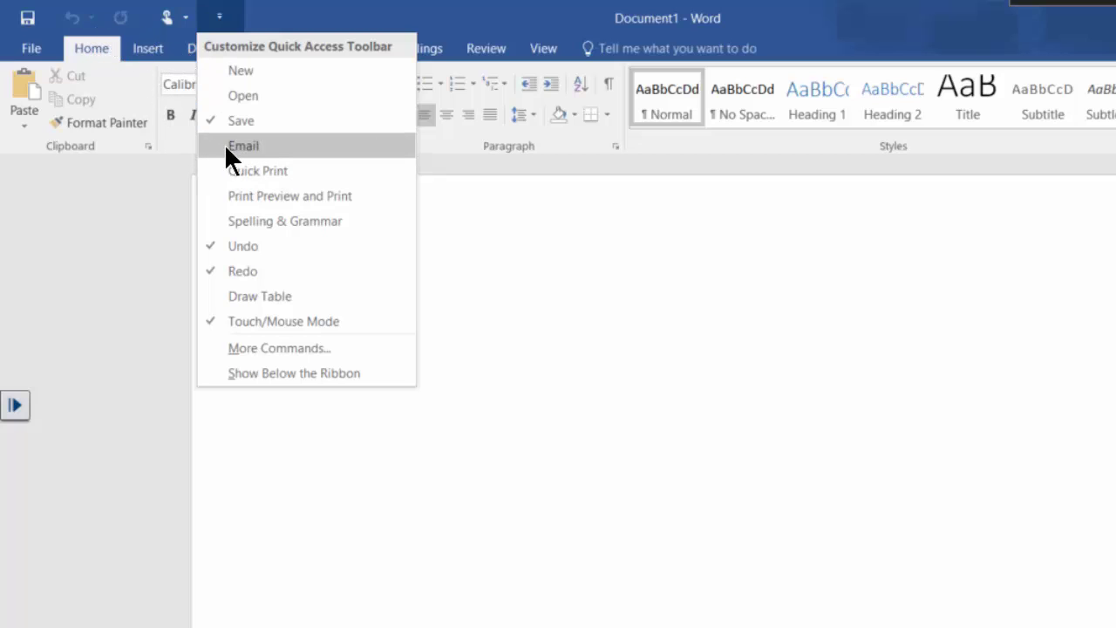
pyautogui.click(222, 19)
pyautogui.click(220, 22)
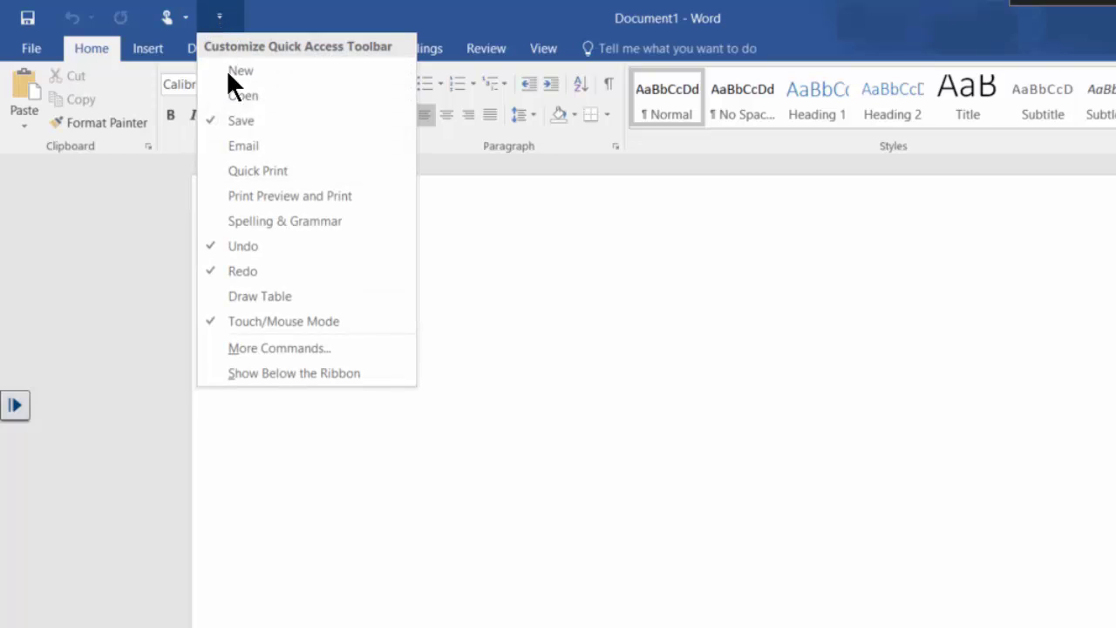
pyautogui.click(233, 145)
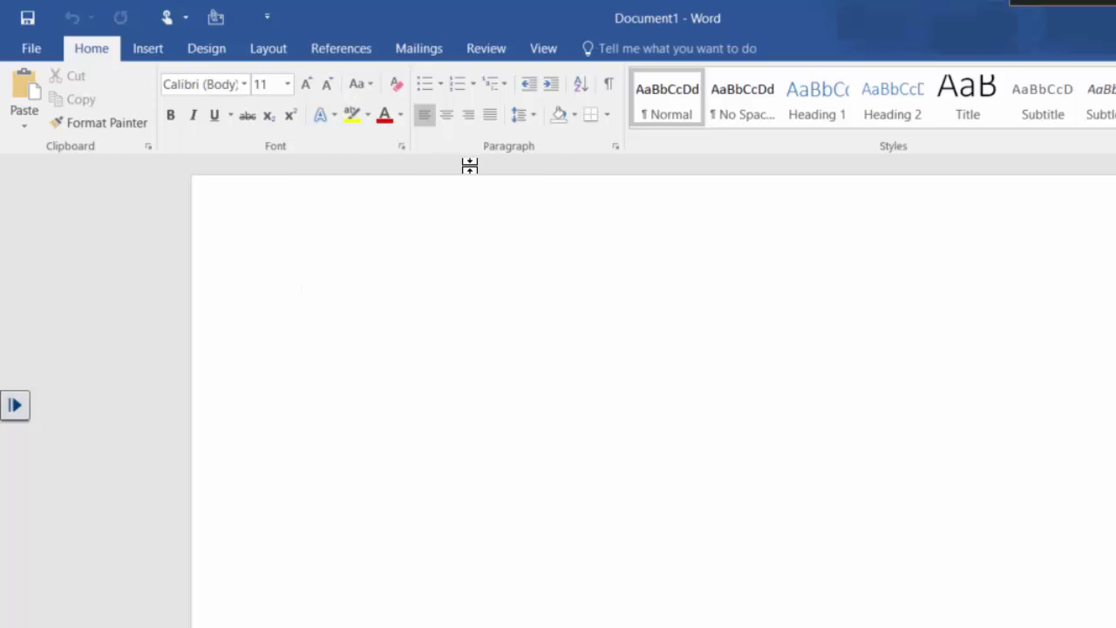
# Add the Pictures command from the Insert commands to the Quick Access Toolbar.
pyautogui.click(153, 51)
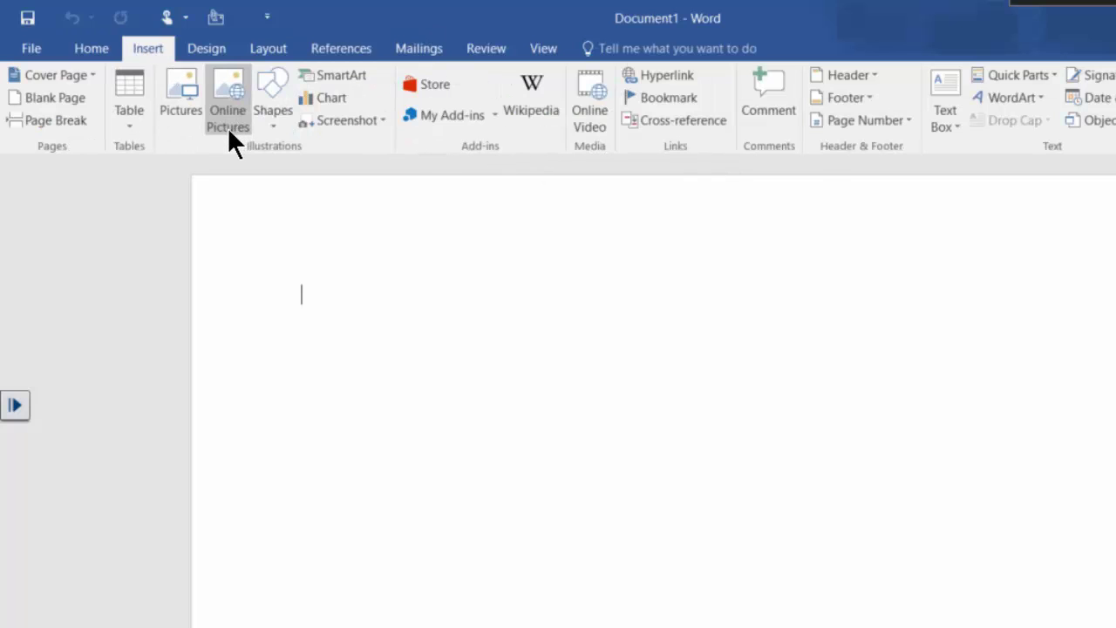
pyautogui.rightClick(180, 91)
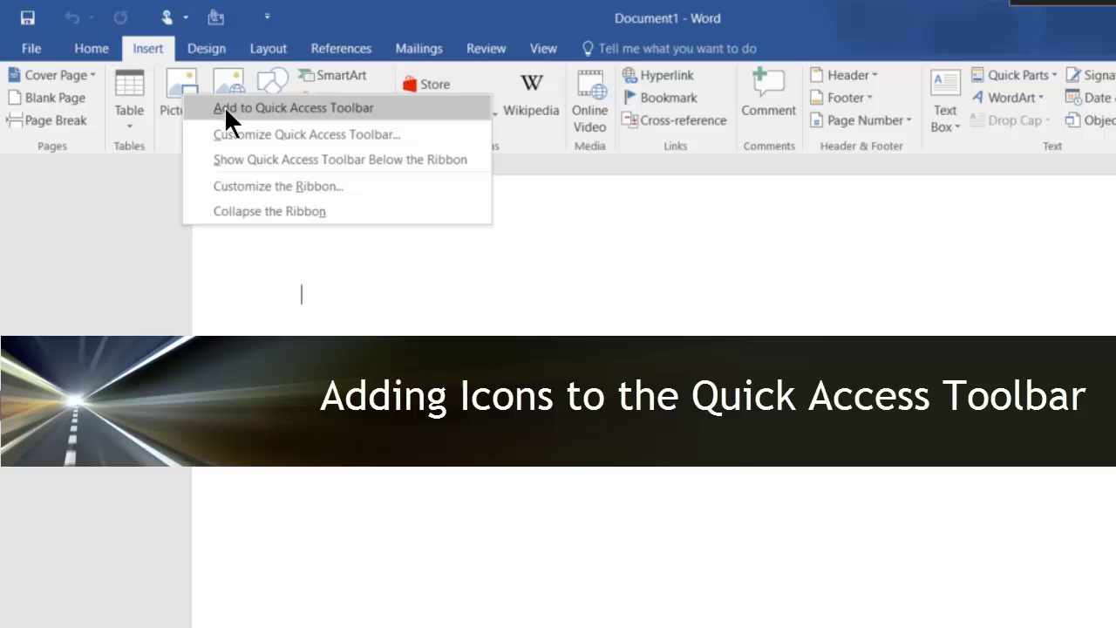
pyautogui.click(225, 110)
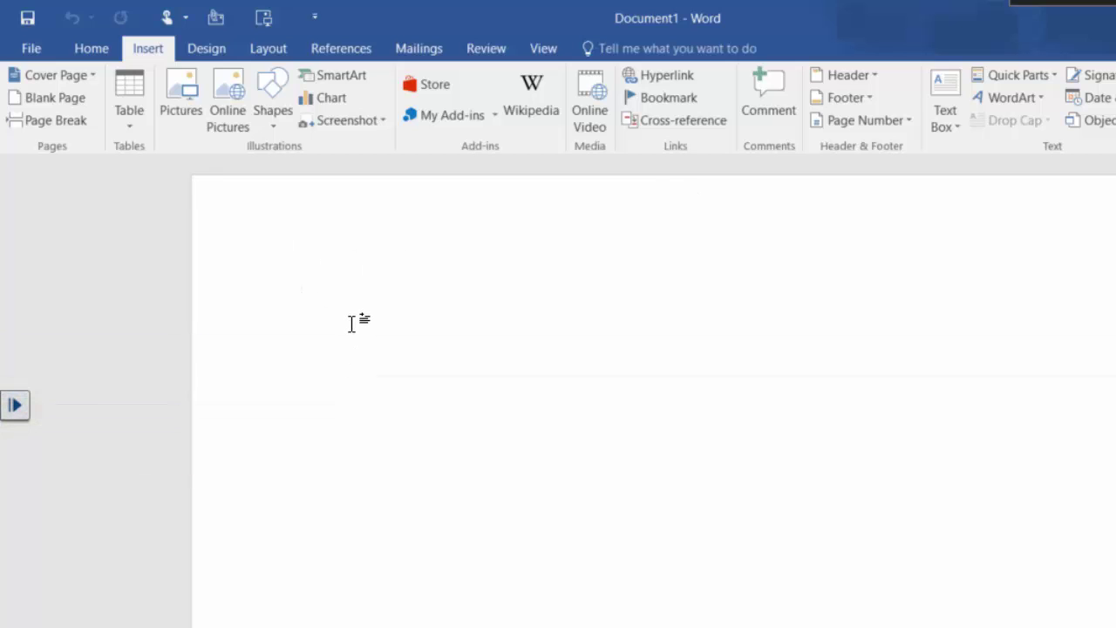
# Show the ruler around the blank document.
pyautogui.click(541, 51)
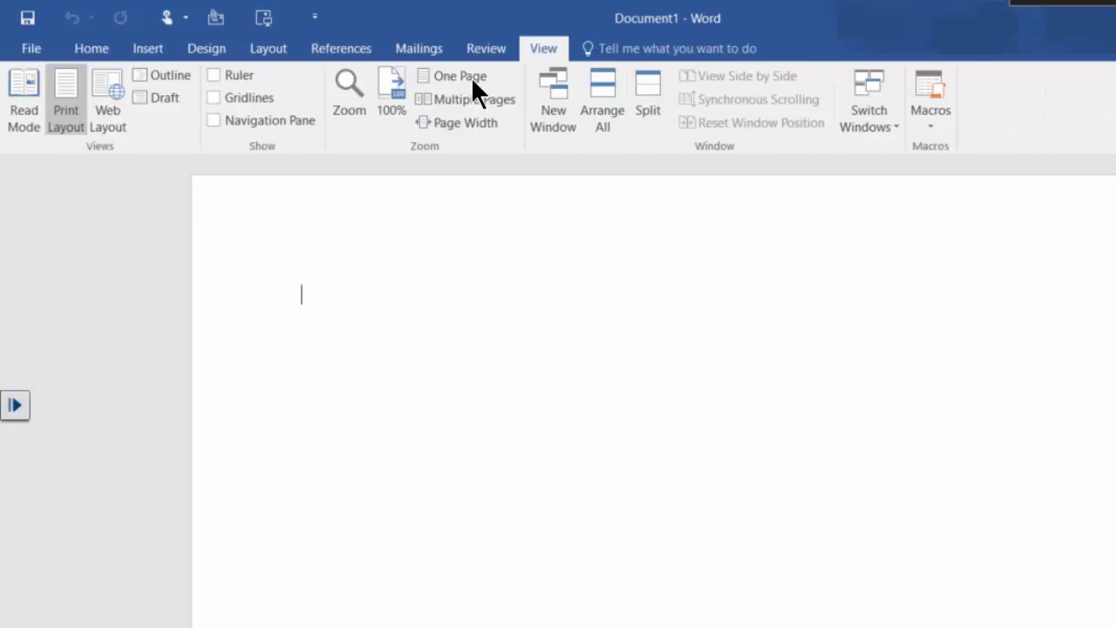
pyautogui.click(266, 89)
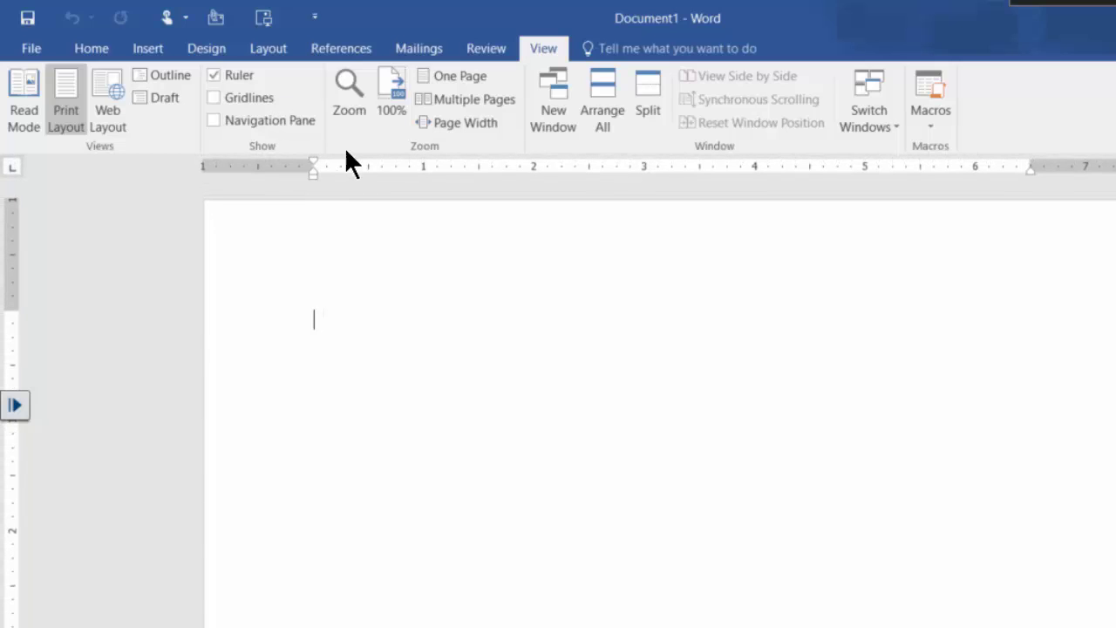
# Show the gridlines and hide them again, and do the same with the Navigation Pane.
pyautogui.click(215, 97)
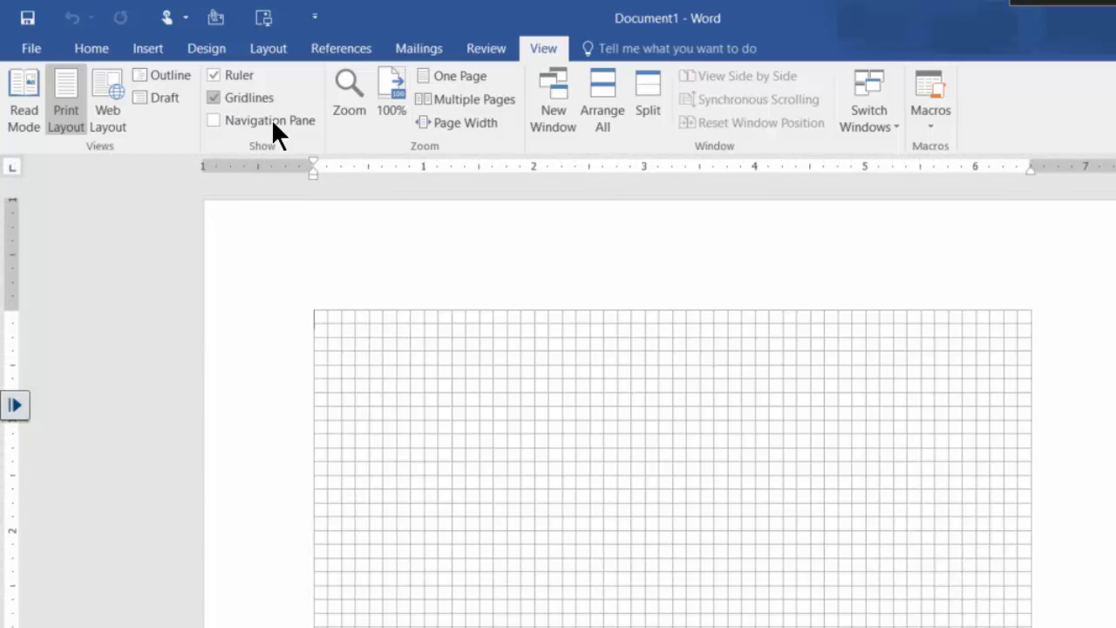
pyautogui.click(217, 97)
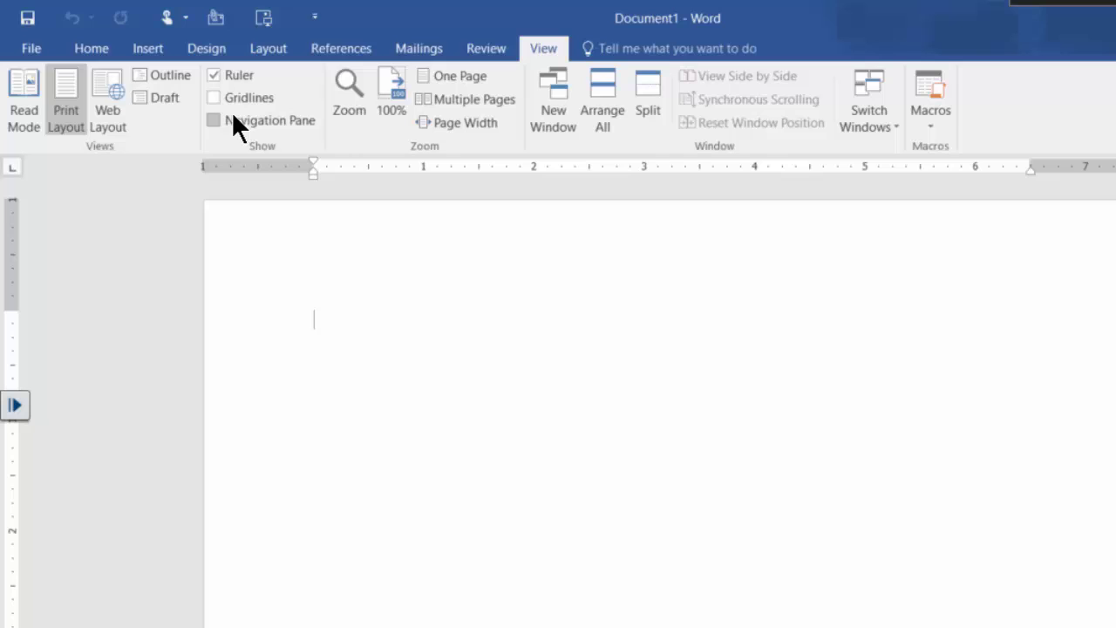
pyautogui.click(215, 120)
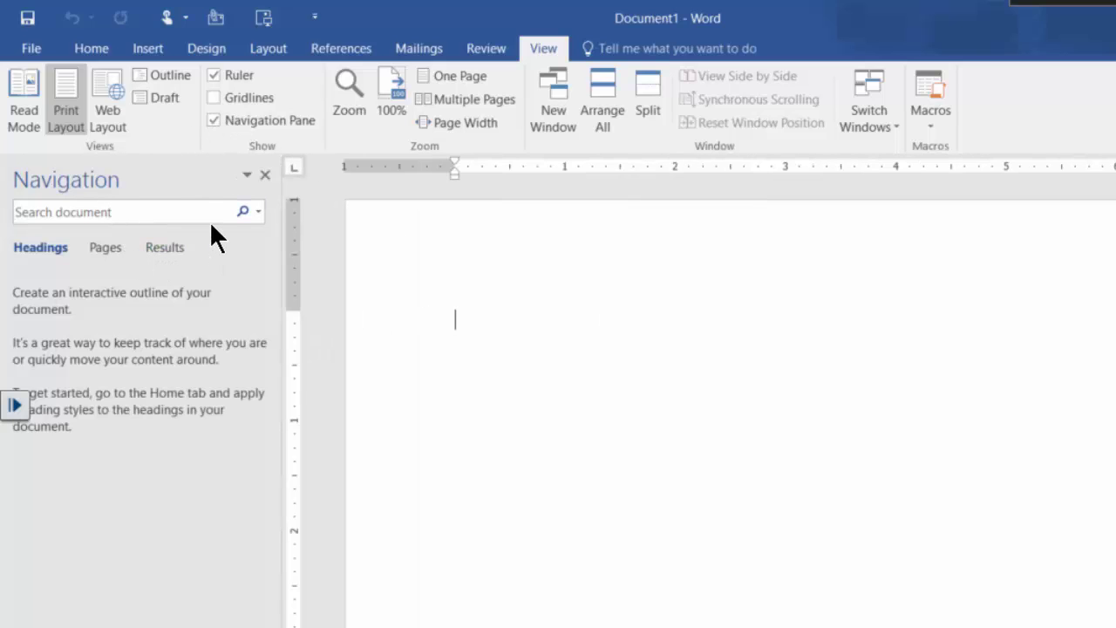
pyautogui.click(266, 176)
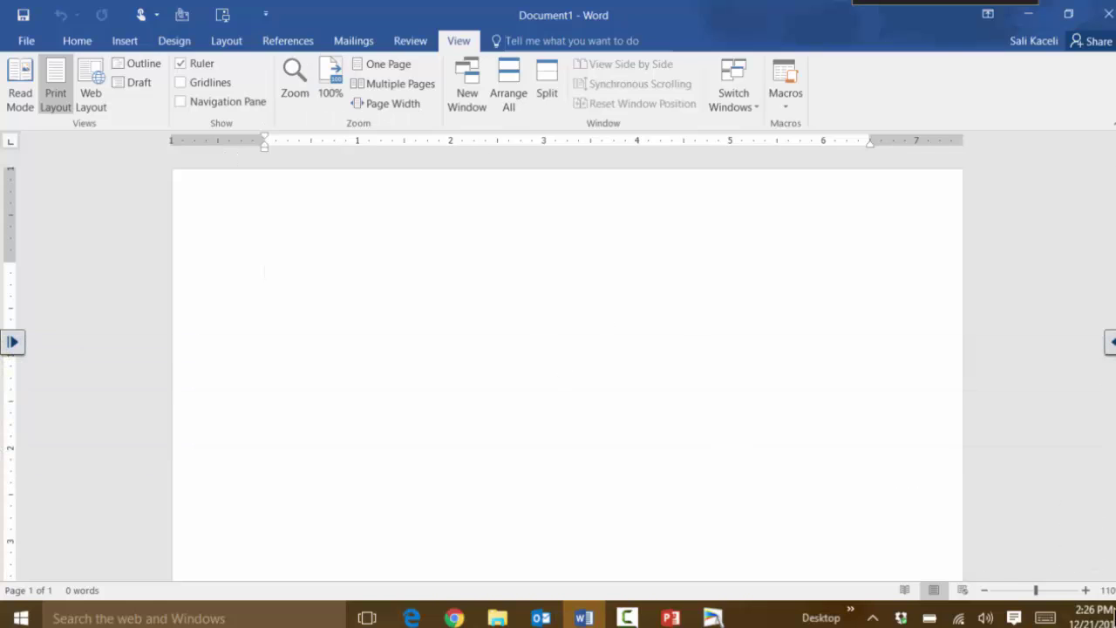
# Zoom in on the document and zoom back out to 110%.
pyautogui.click(1085, 590)
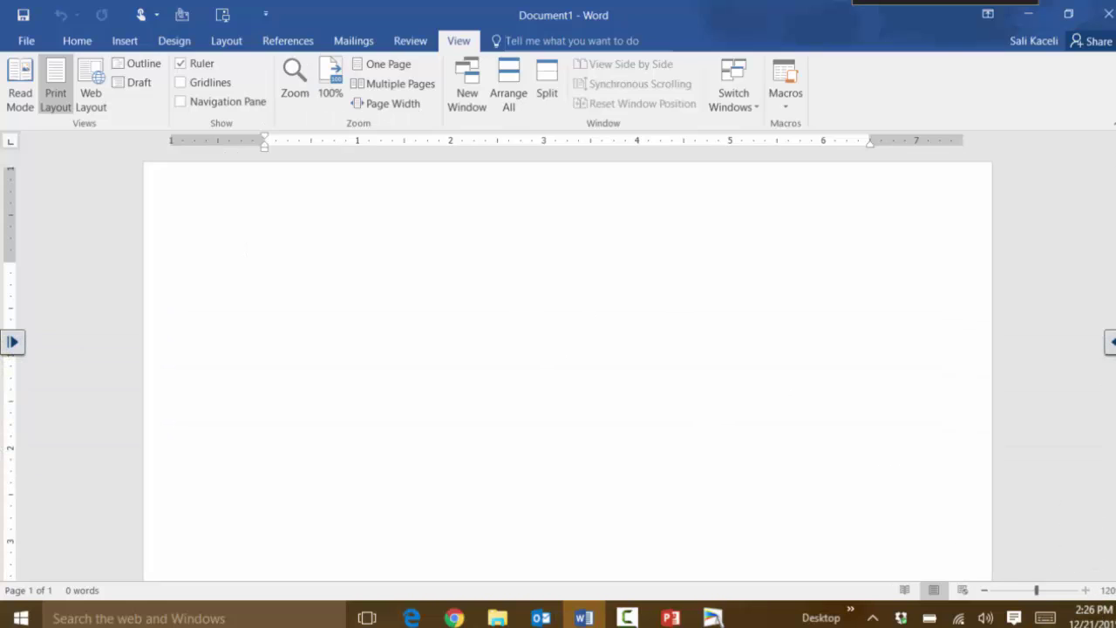
pyautogui.click(1086, 591)
pyautogui.click(984, 591)
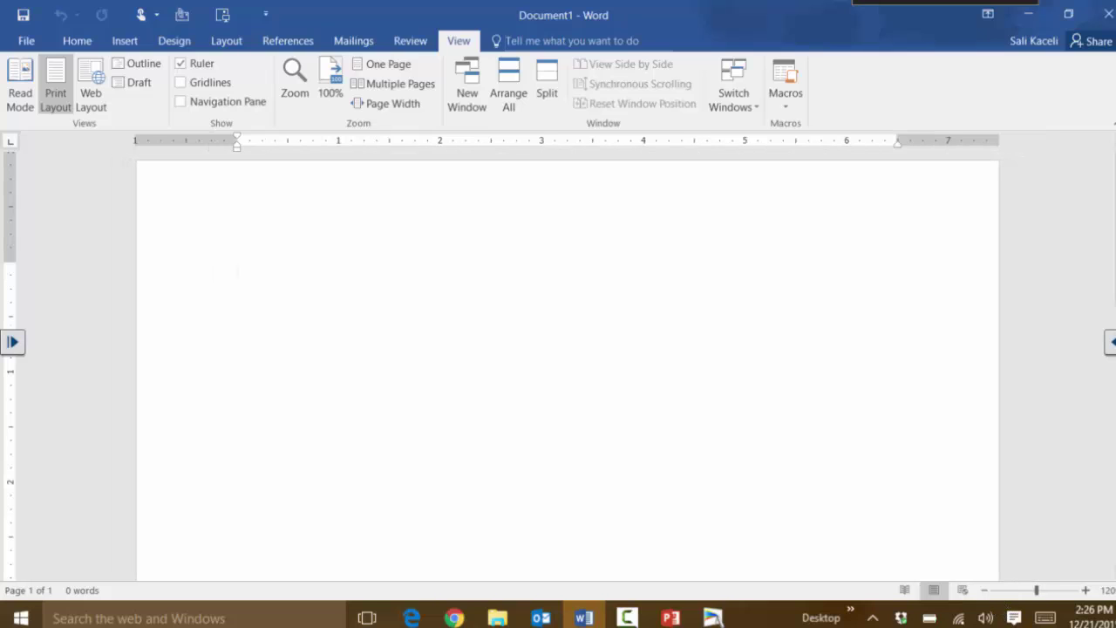
pyautogui.click(984, 590)
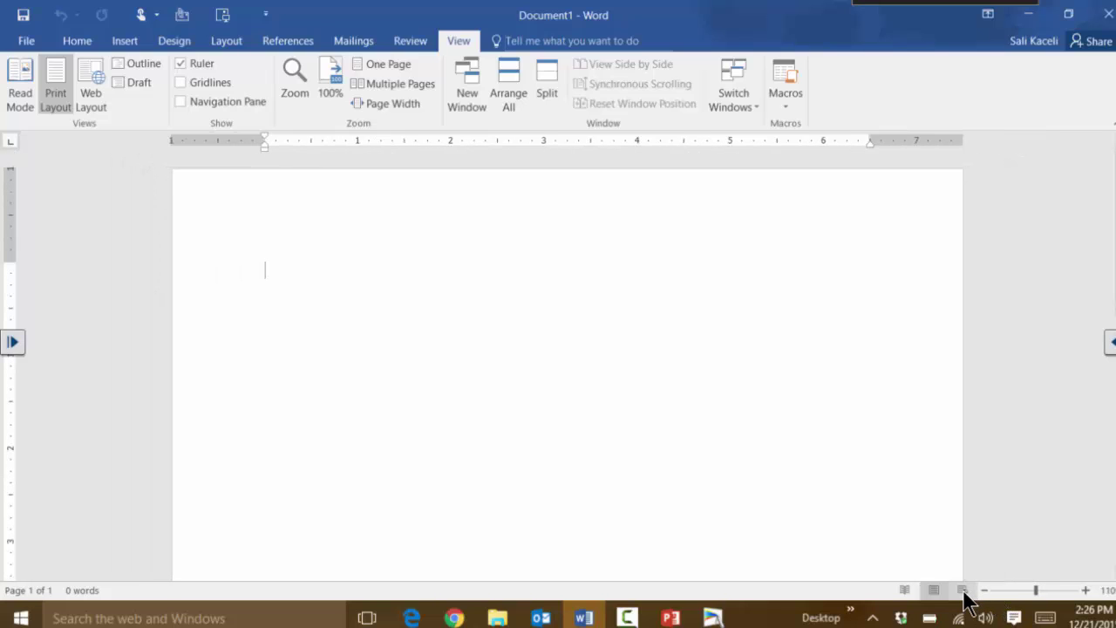
# Open and close the Navigation pane from the status bar's page indicator, and view and close the Word Count statistics.
pyautogui.click(46, 592)
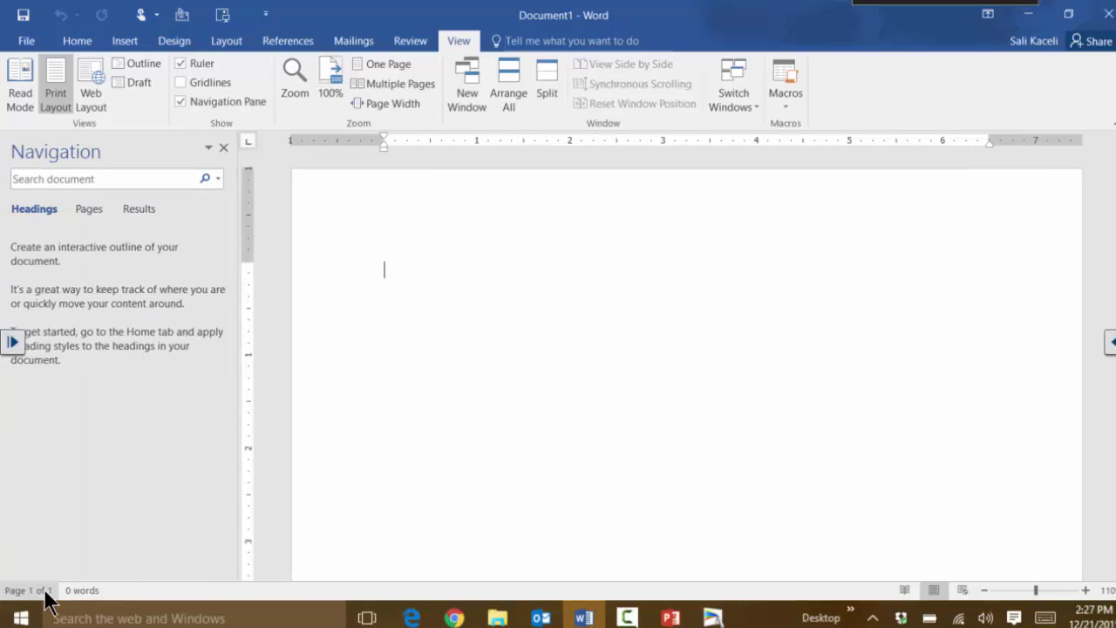
pyautogui.click(223, 148)
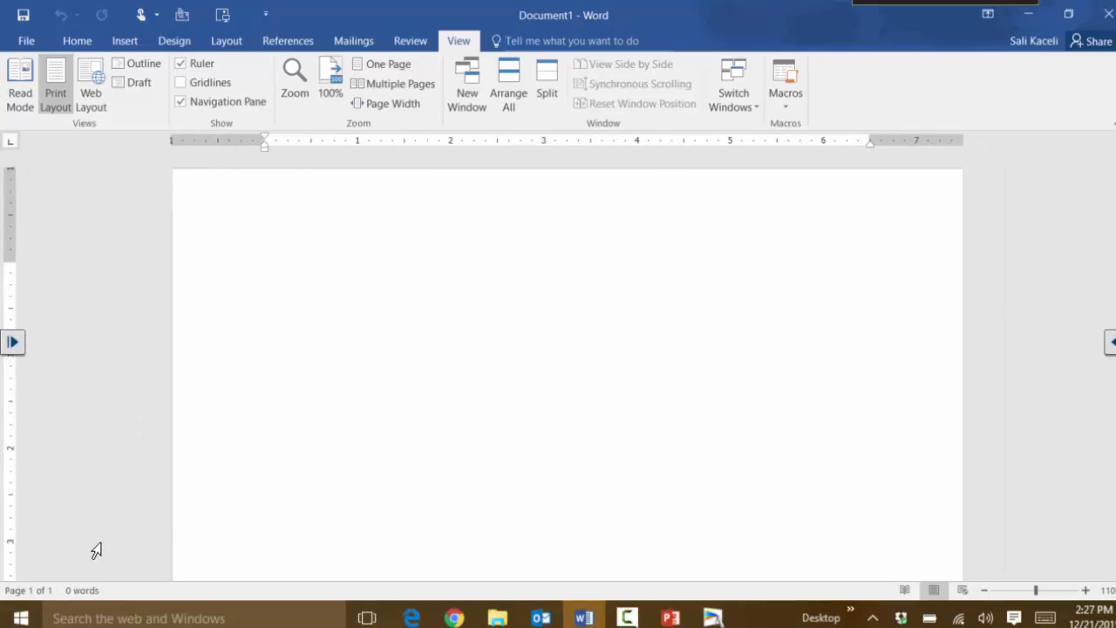
pyautogui.click(83, 590)
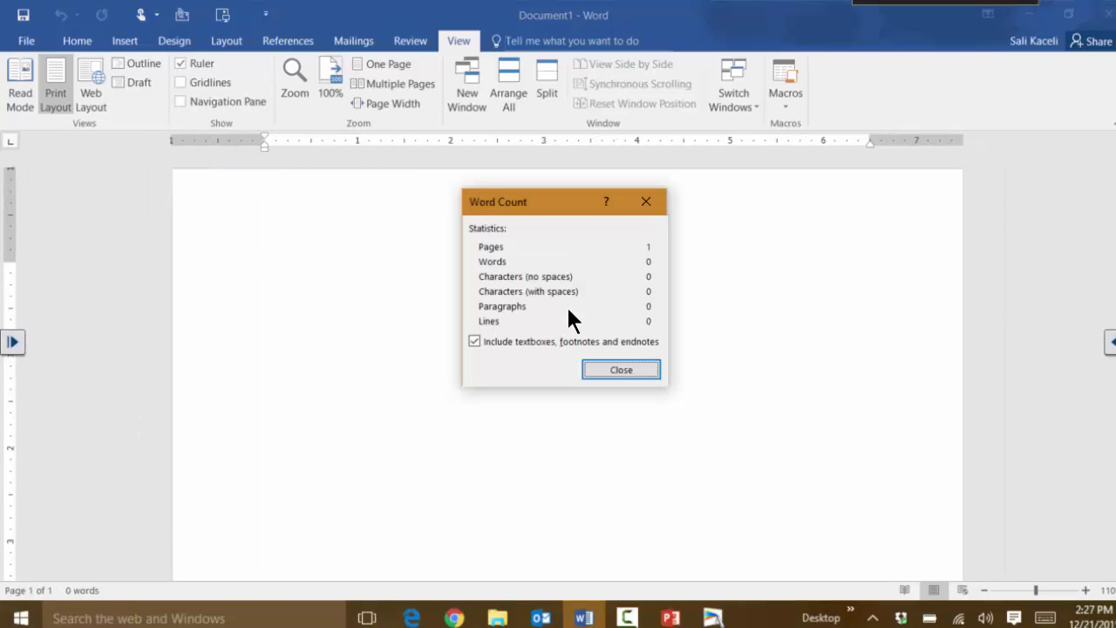
pyautogui.click(603, 375)
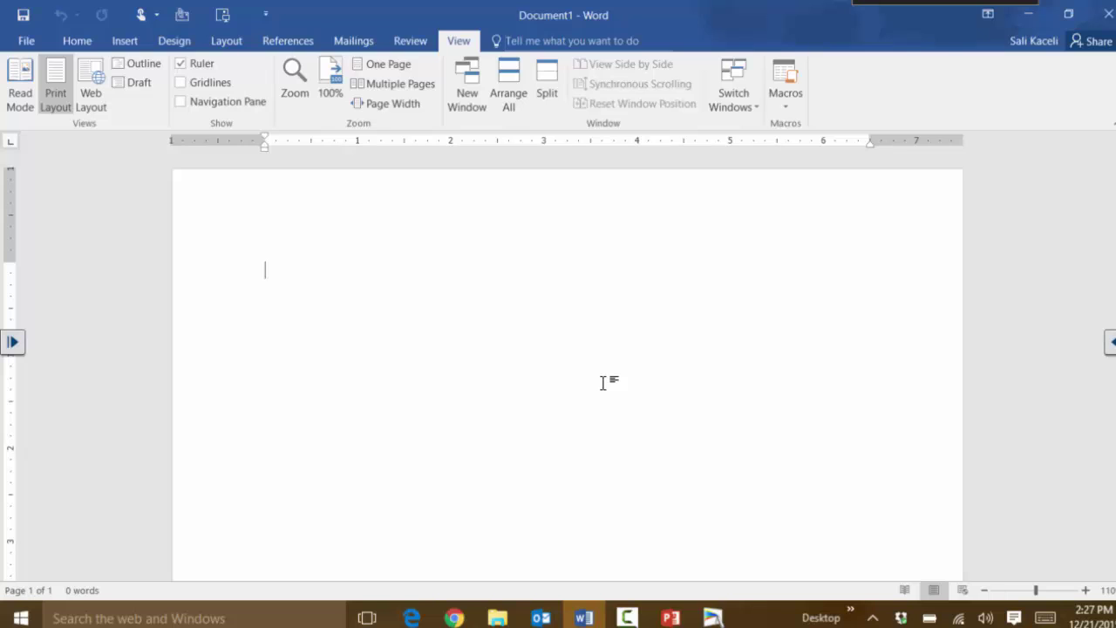
# Return to the Home commands and search the Tell Me feature for "margins".
pyautogui.click(77, 41)
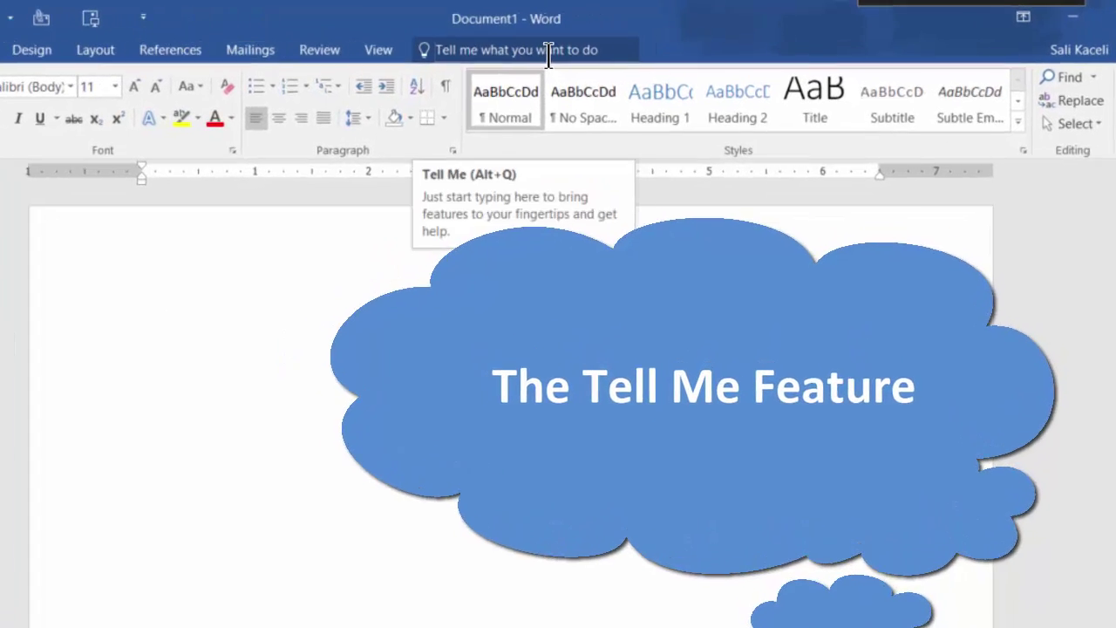
pyautogui.click(597, 45)
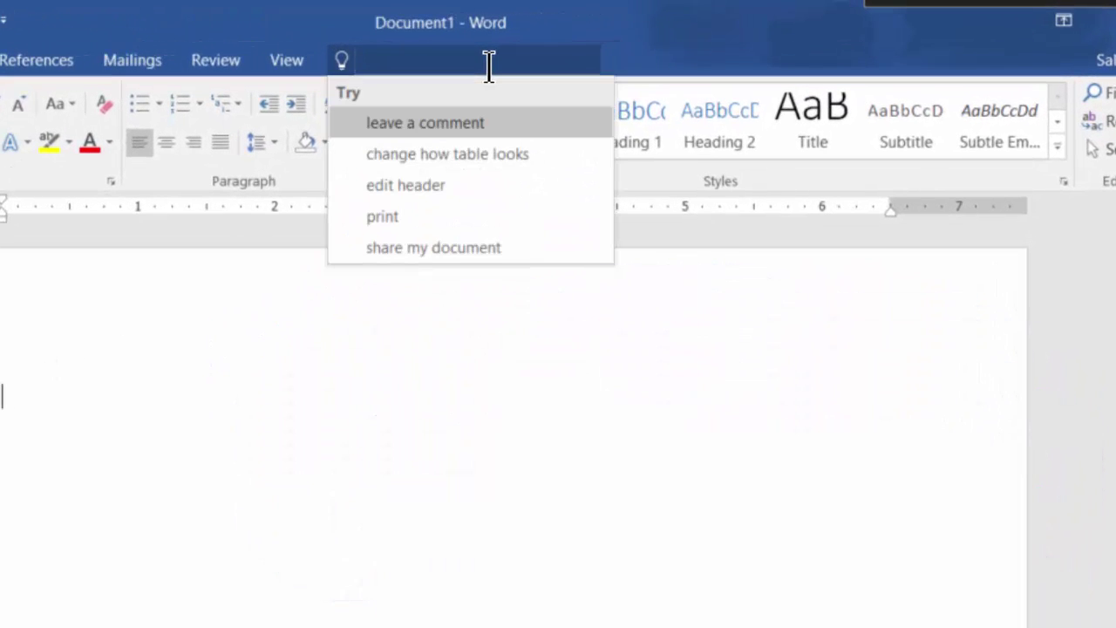
pyautogui.write('marg')
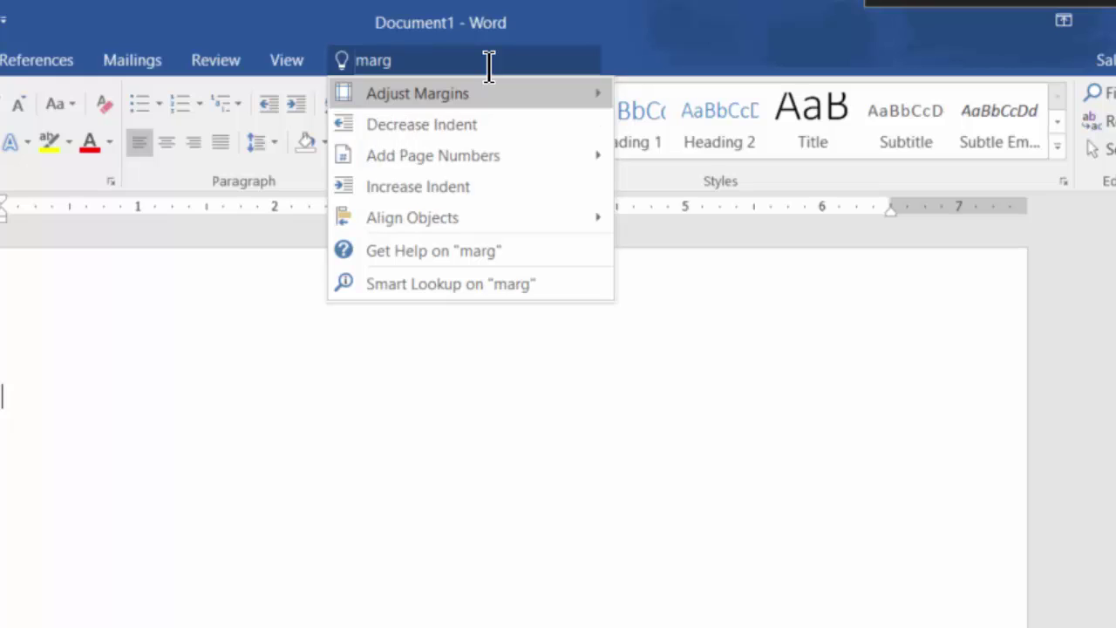
pyautogui.write('ing')
pyautogui.press('BackSpace')
pyautogui.write('s')
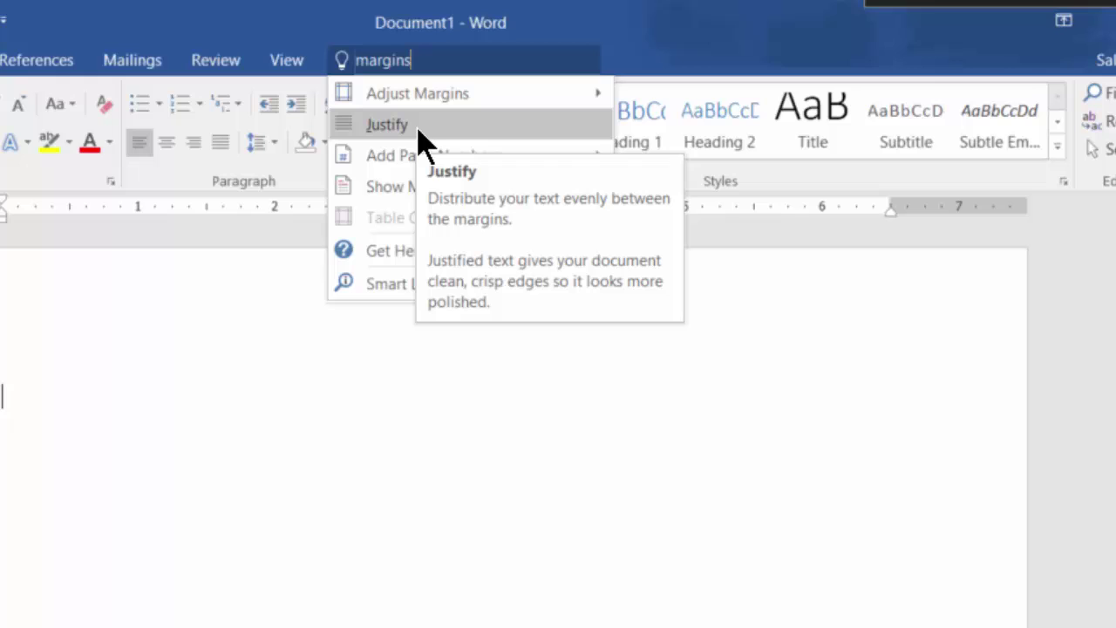
# Get help on "margins" from the Tell Me suggestions, look through the listed articles and close the Help window.
pyautogui.moveTo(441, 109)
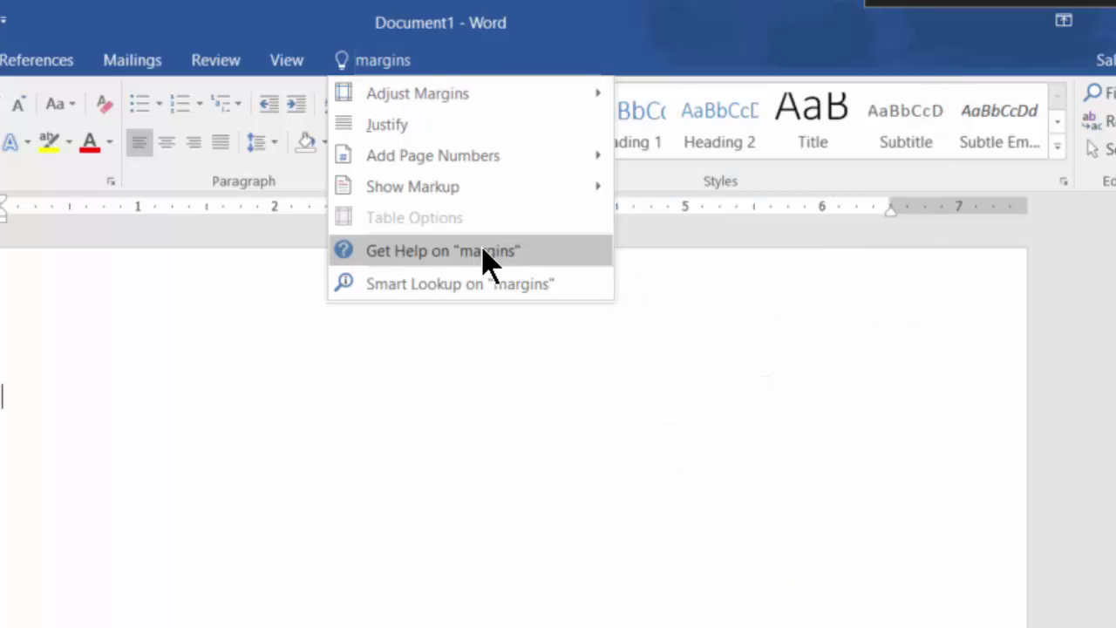
pyautogui.click(441, 257)
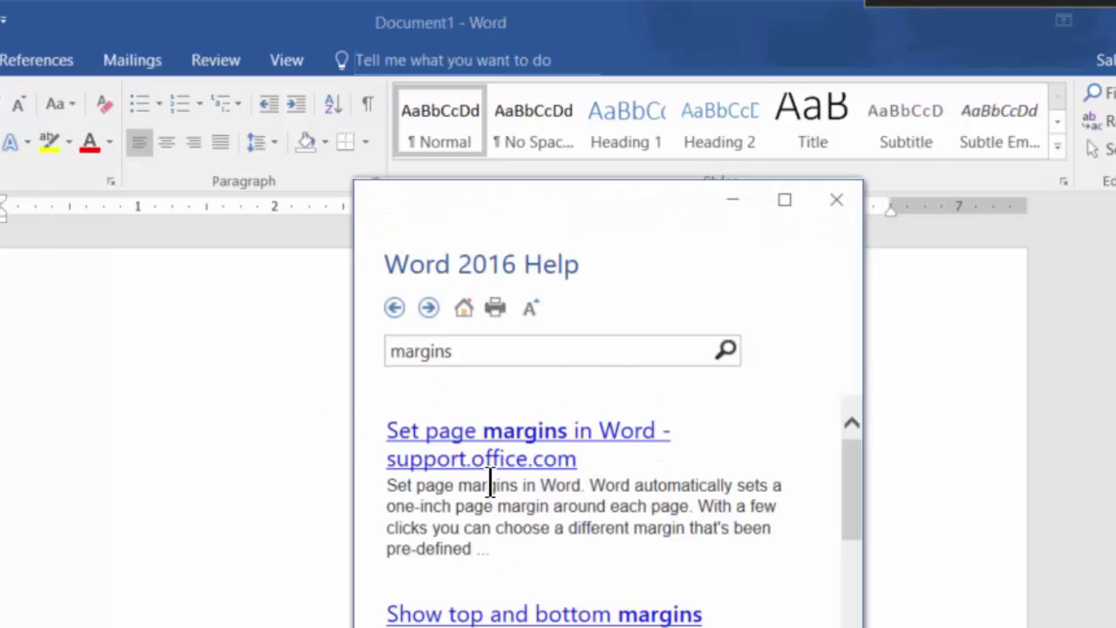
pyautogui.scroll(-10, 529, 563)
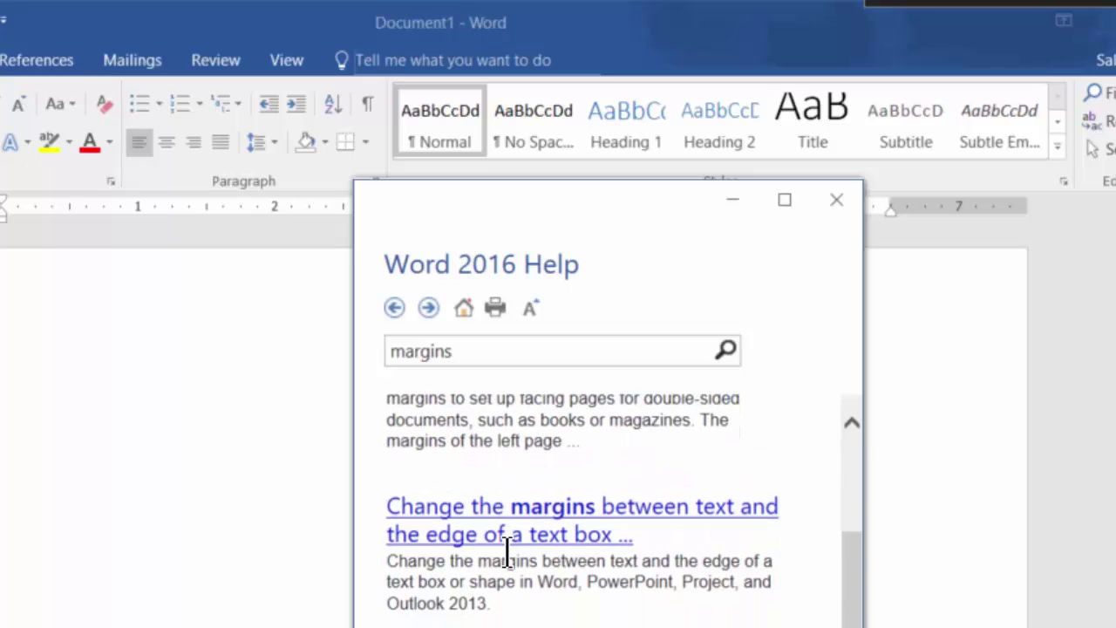
pyautogui.click(836, 200)
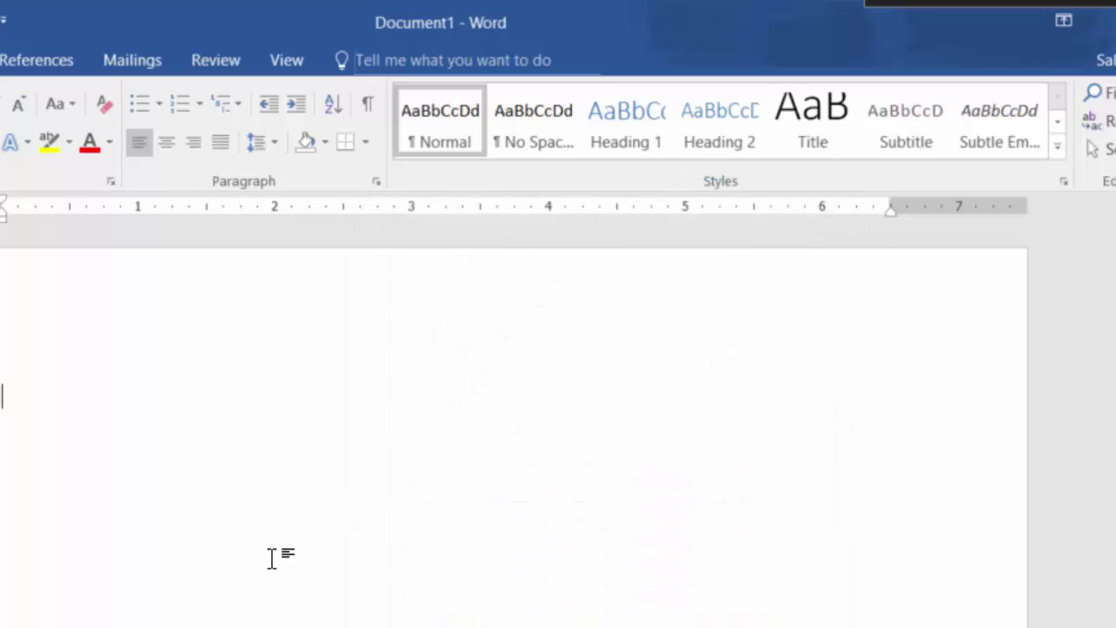